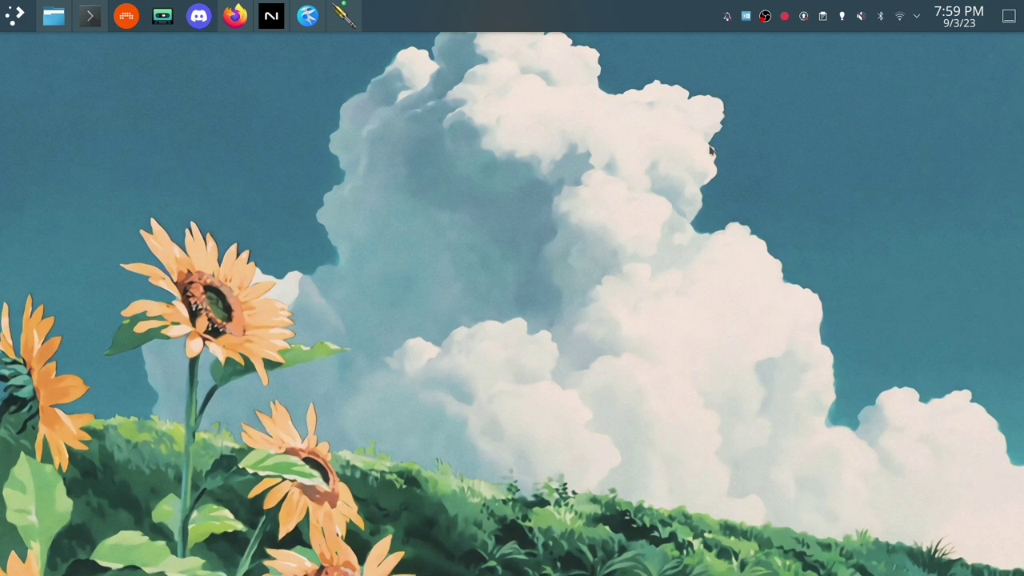
Bring Firefox back and compare the Wine-Staging wiki with the GitHub yabridge page
click(245, 21)
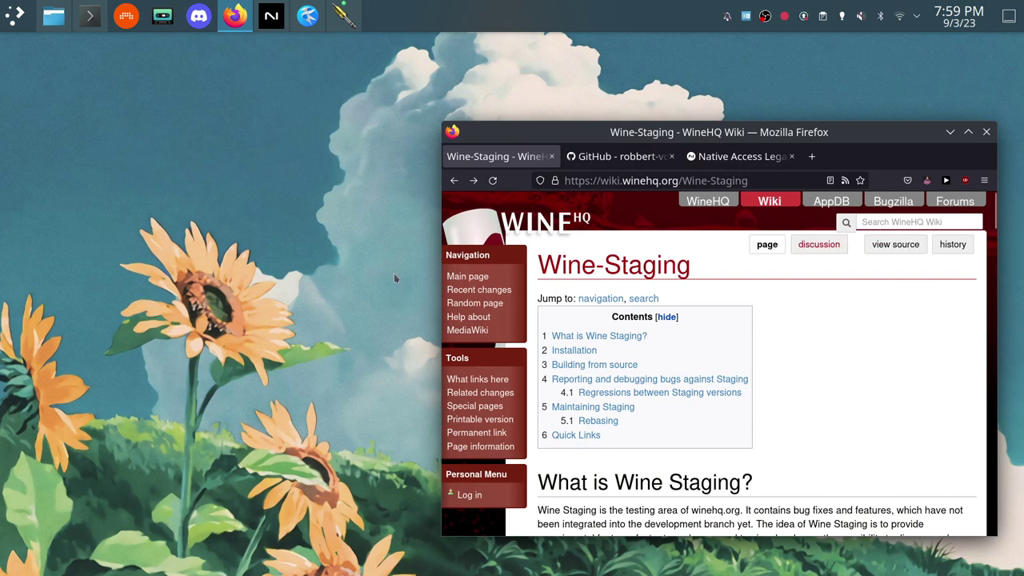
click(620, 156)
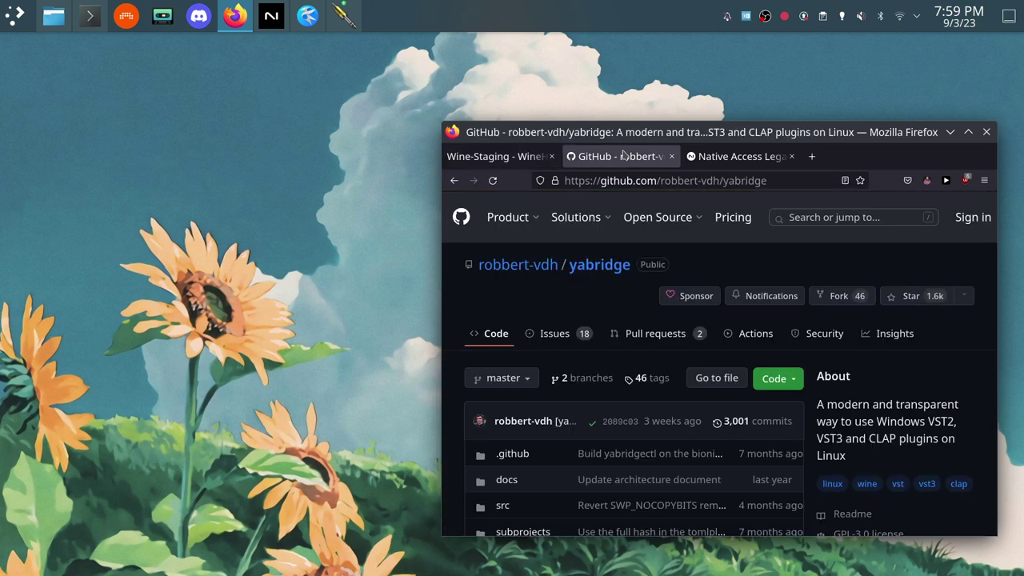
click(511, 159)
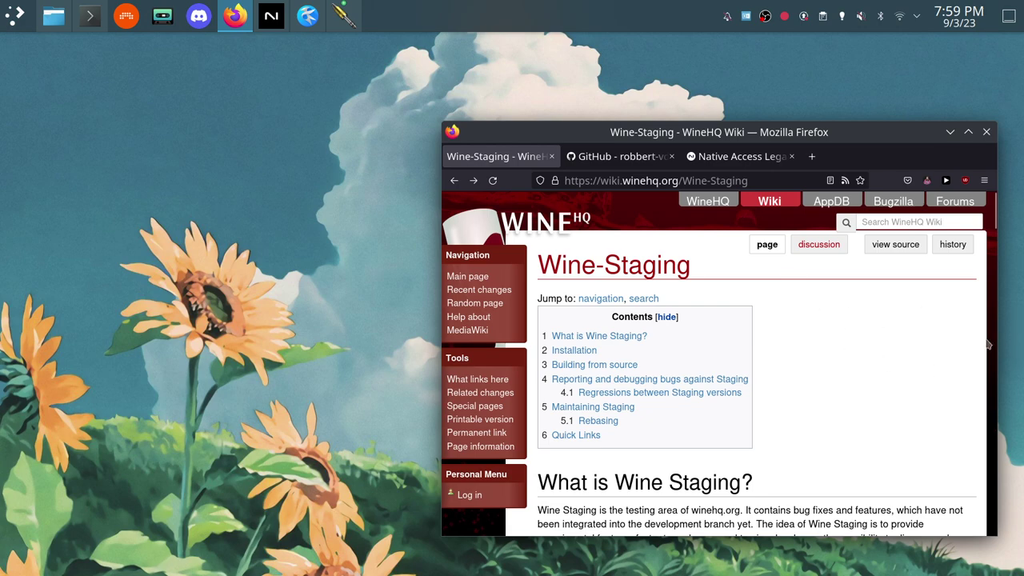
click(651, 163)
scroll(538, 336, down, 2)
scroll(538, 336, down, 20)
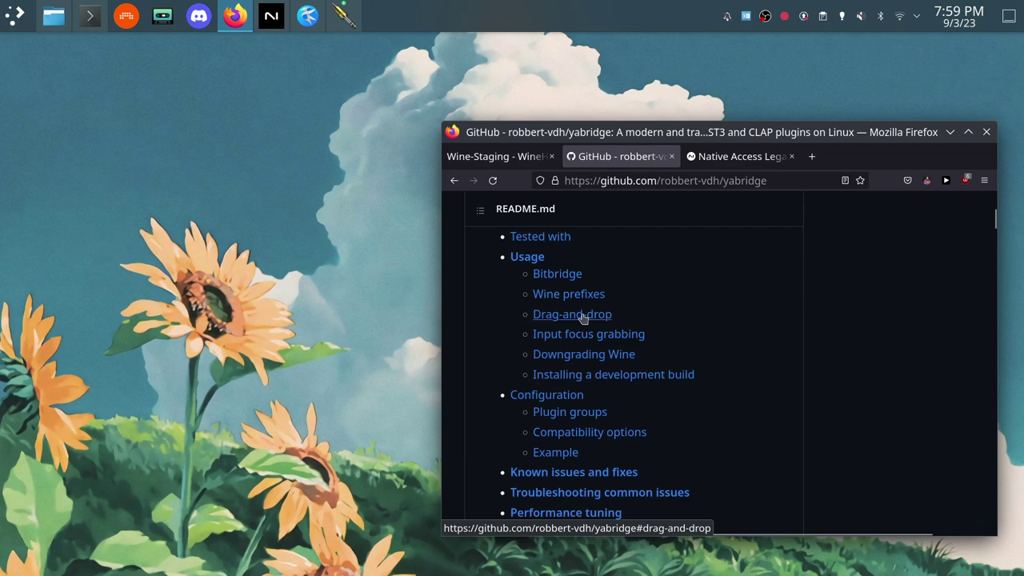
scroll(763, 305, down, 8)
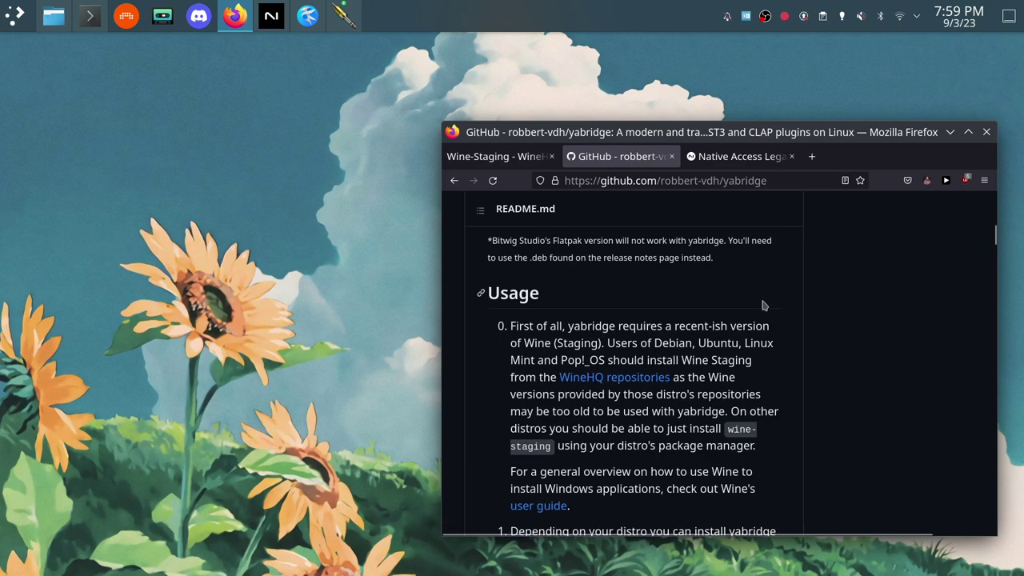
scroll(763, 306, up, 9)
scroll(787, 373, up, 15)
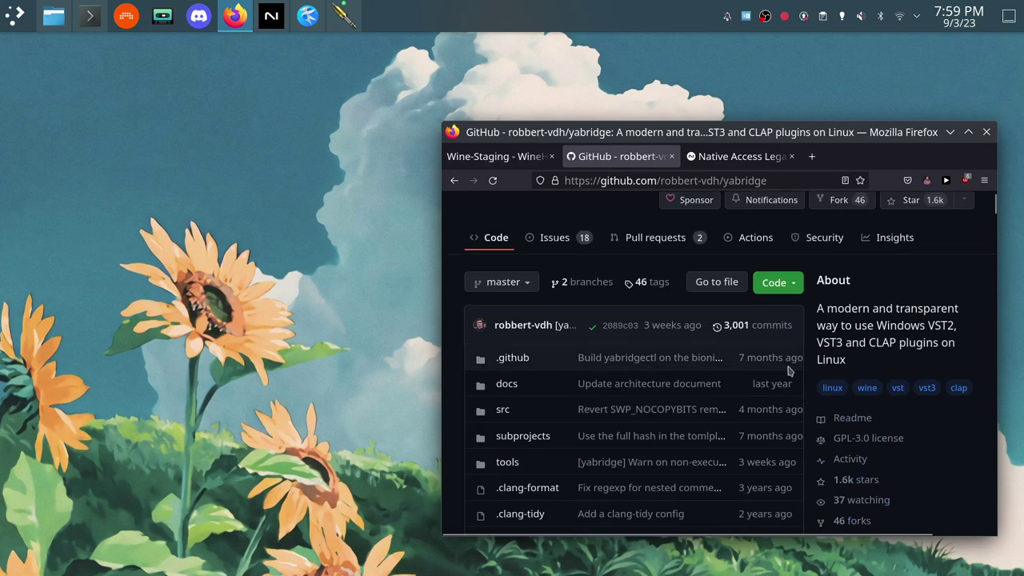
Recheck both pages, then detach the Native Access Legacy Installers tab into its own window
click(527, 160)
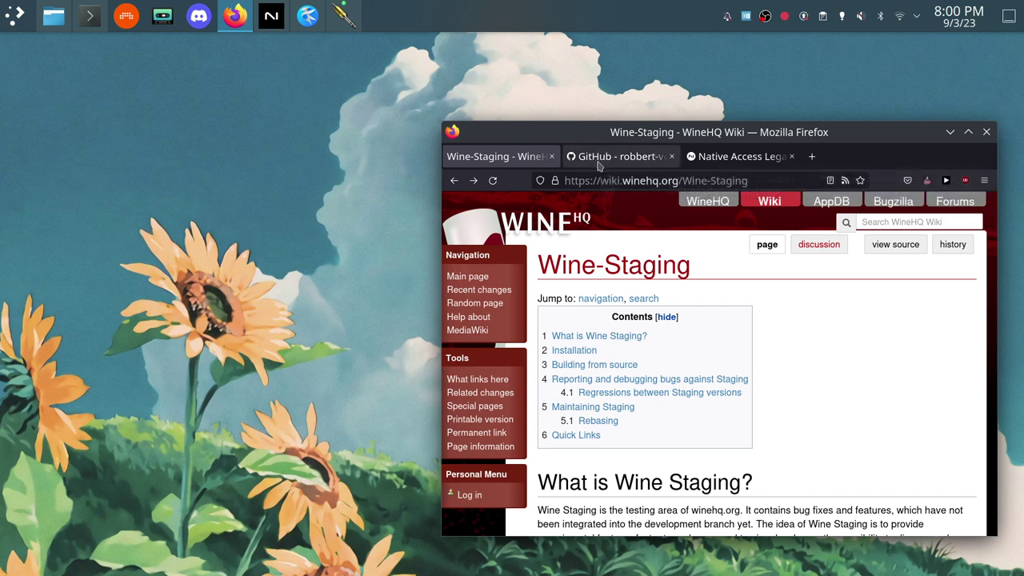
click(629, 163)
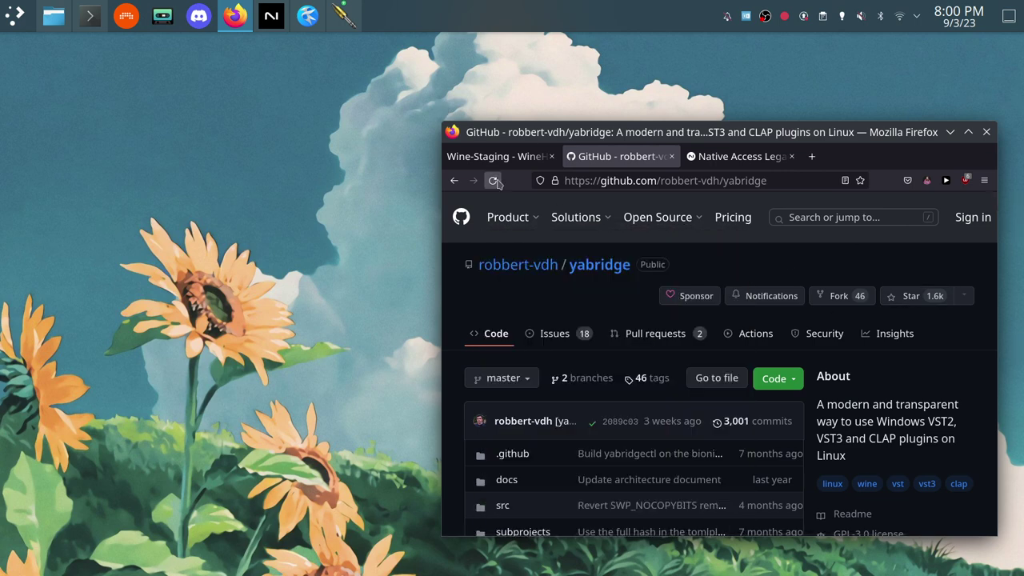
click(521, 158)
click(643, 156)
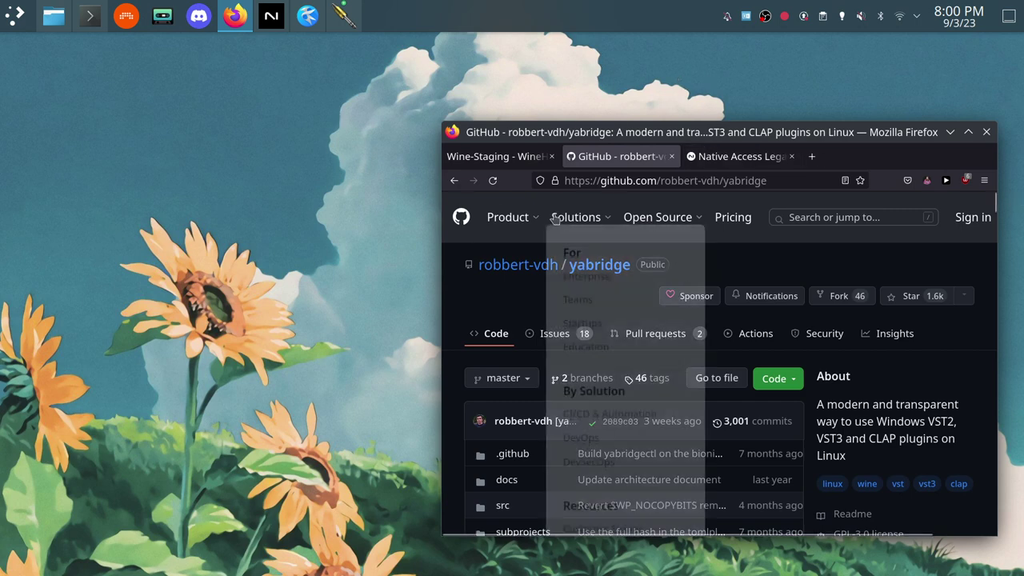
drag(770, 165, 736, 150)
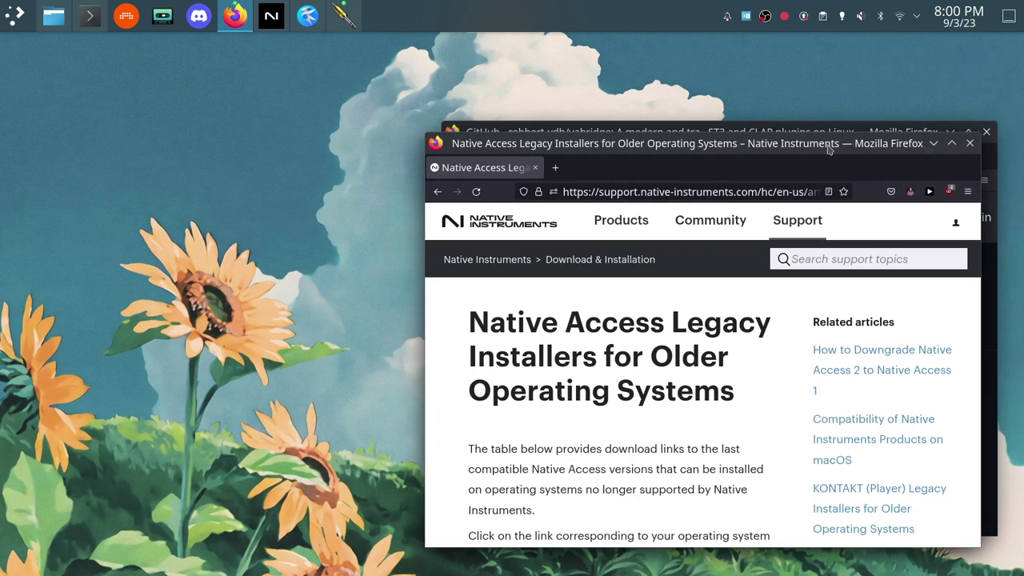
Merge the Native Access page back into the main Firefox window and scroll to the installer table
drag(570, 169, 601, 246)
drag(523, 253, 737, 156)
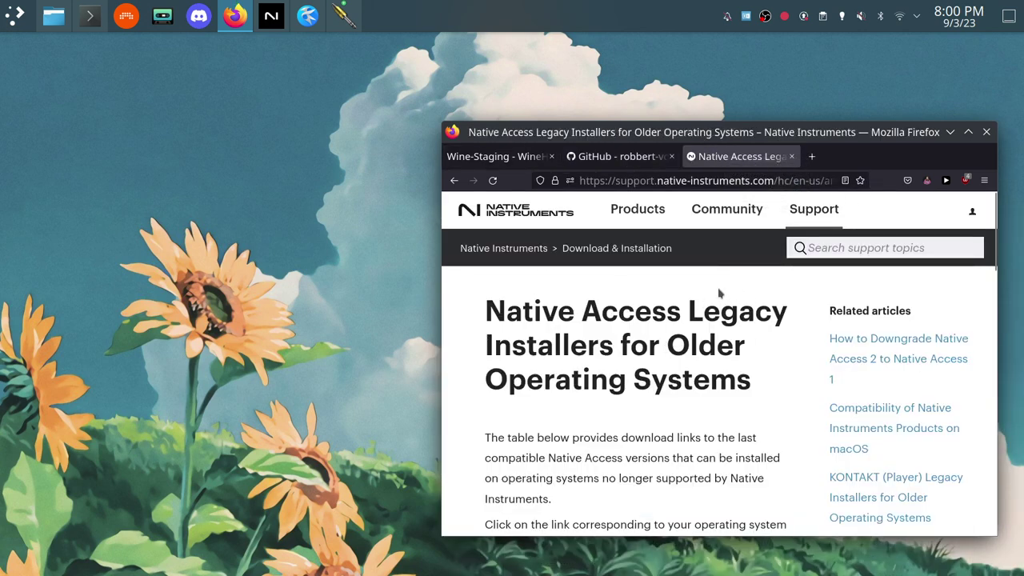
scroll(721, 290, down, 2)
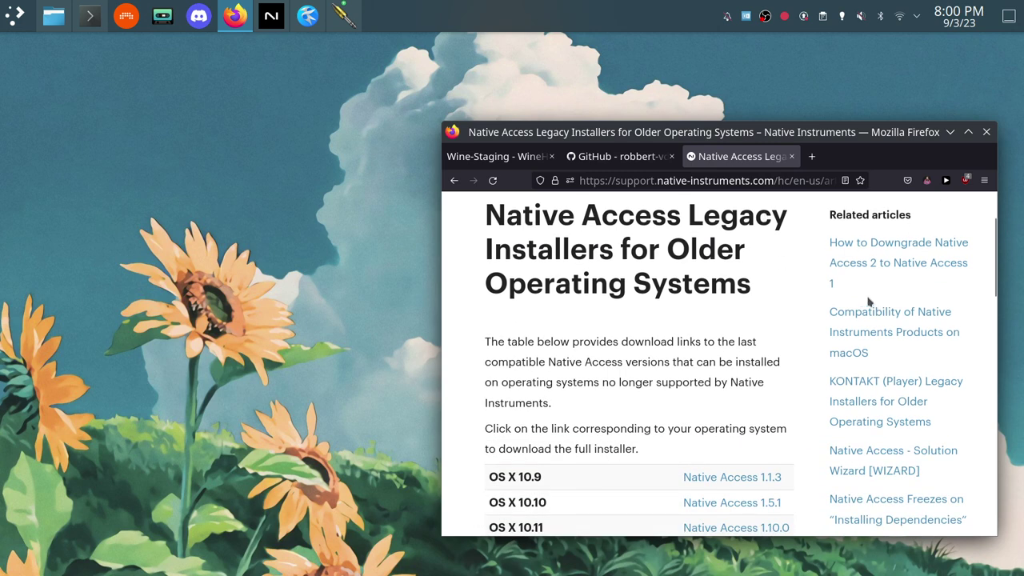
scroll(732, 319, up, 2)
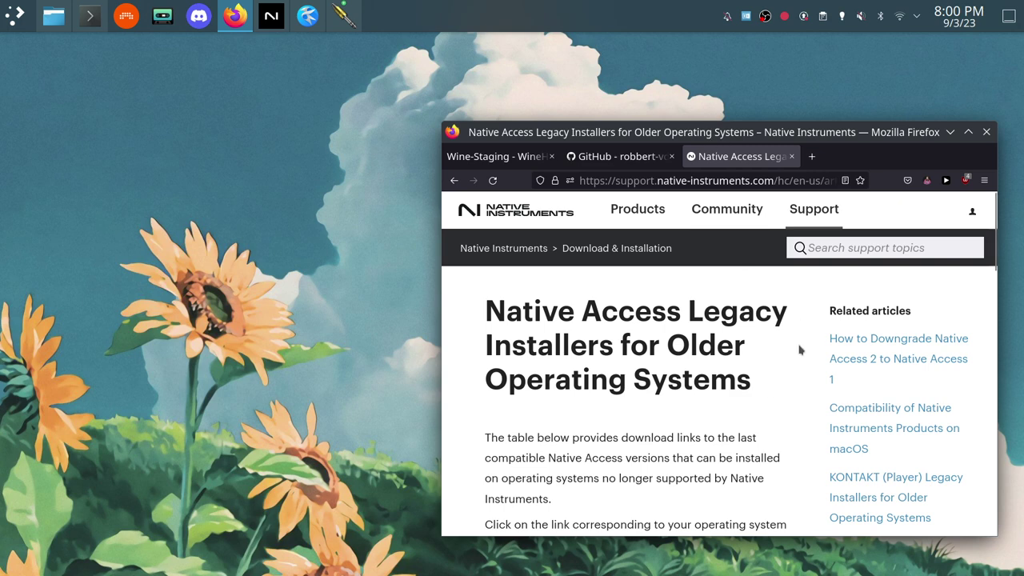
scroll(799, 350, down, 2)
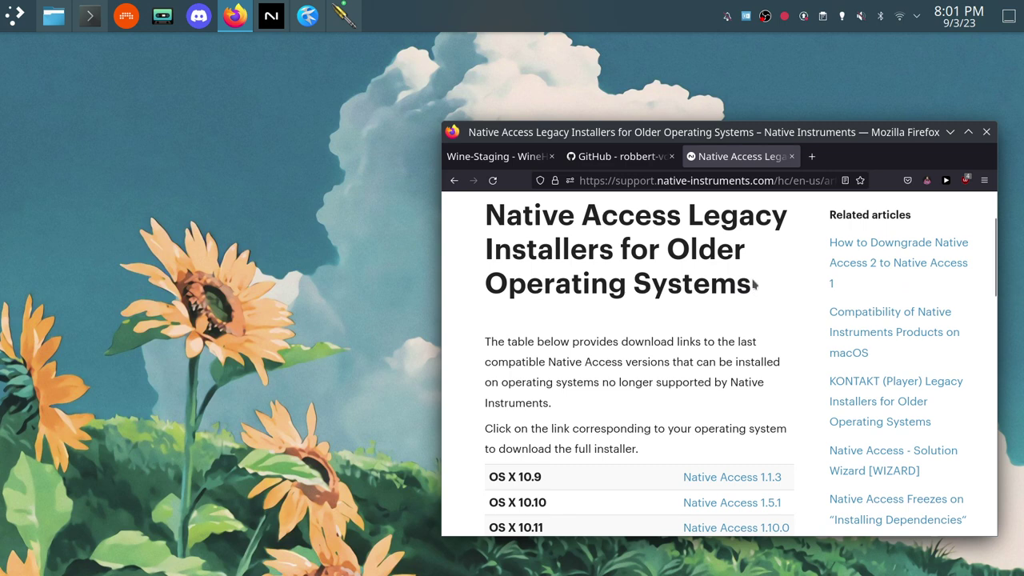
scroll(759, 274, up, 2)
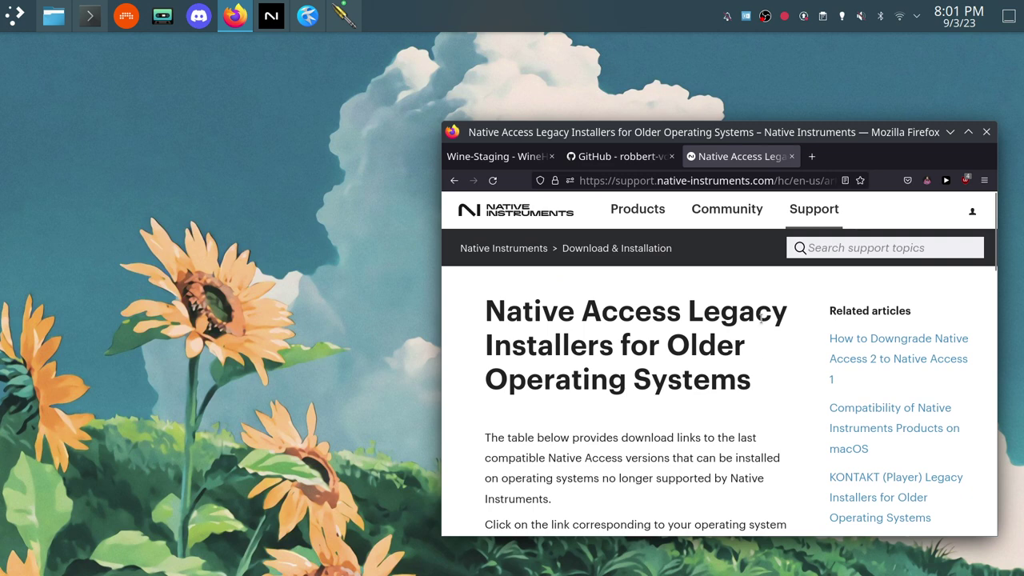
scroll(640, 336, down, 3)
scroll(648, 324, down, 3)
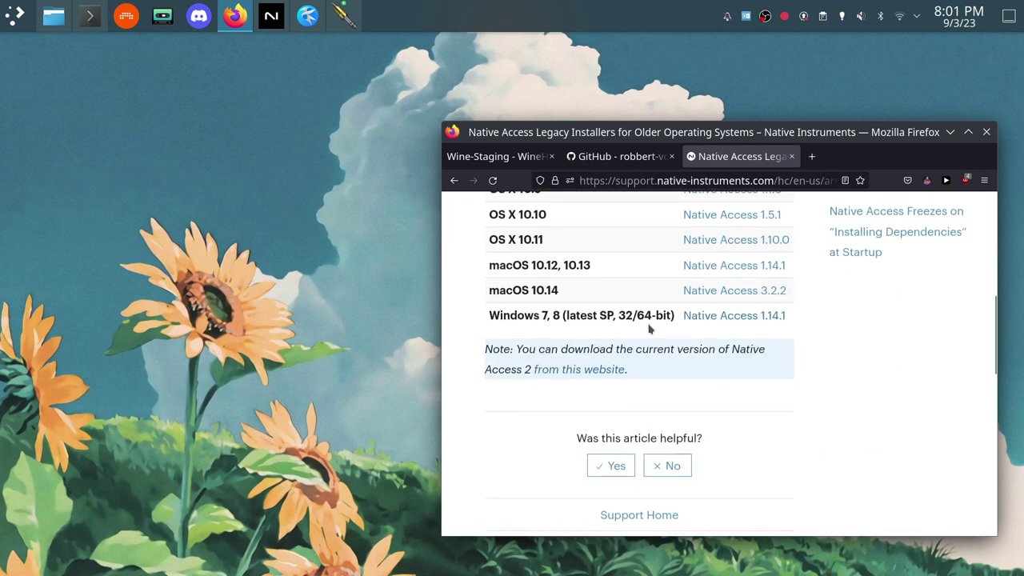
Highlight the Native Access 1.14.1 Windows 7, 8 installer entry, then clear the selection
drag(811, 317, 612, 320)
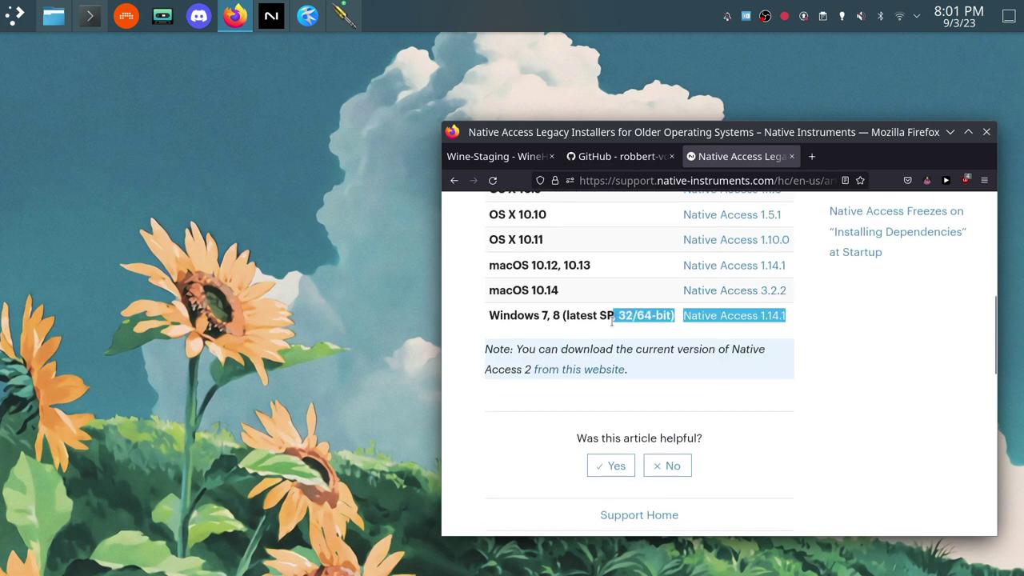
triple_click(681, 325)
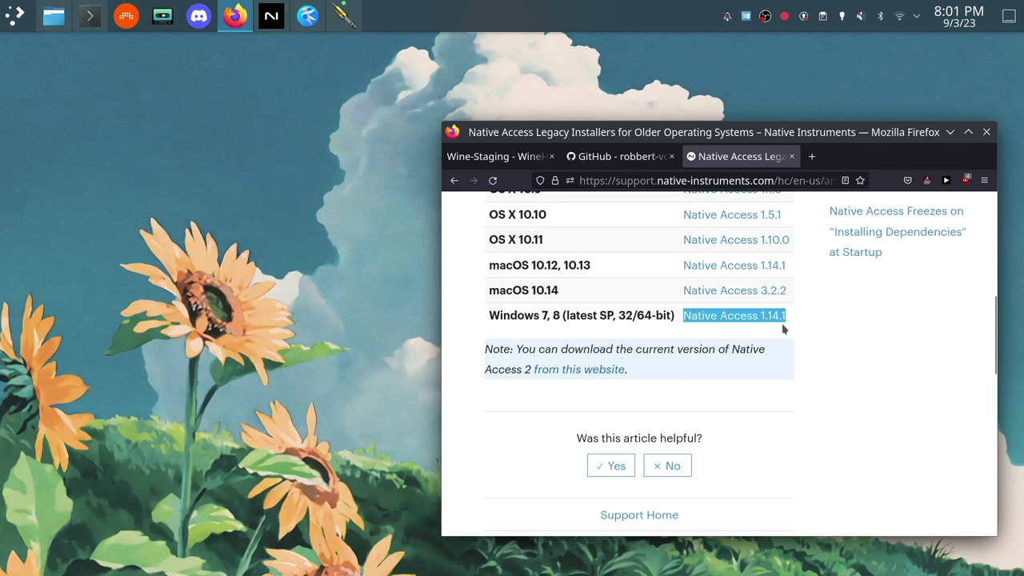
click(485, 321)
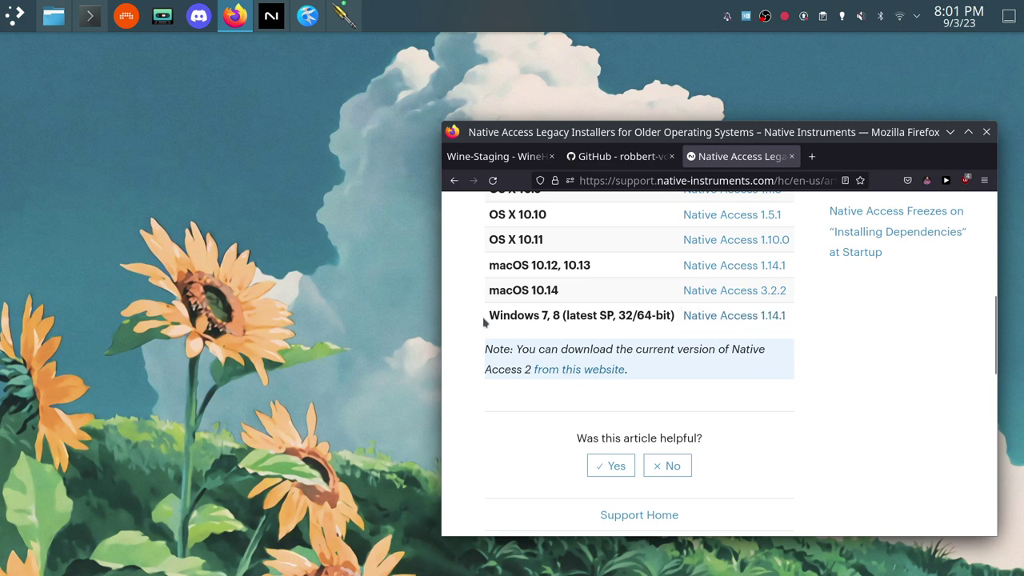
shift+click(552, 321)
drag(556, 319, 565, 319)
click(869, 328)
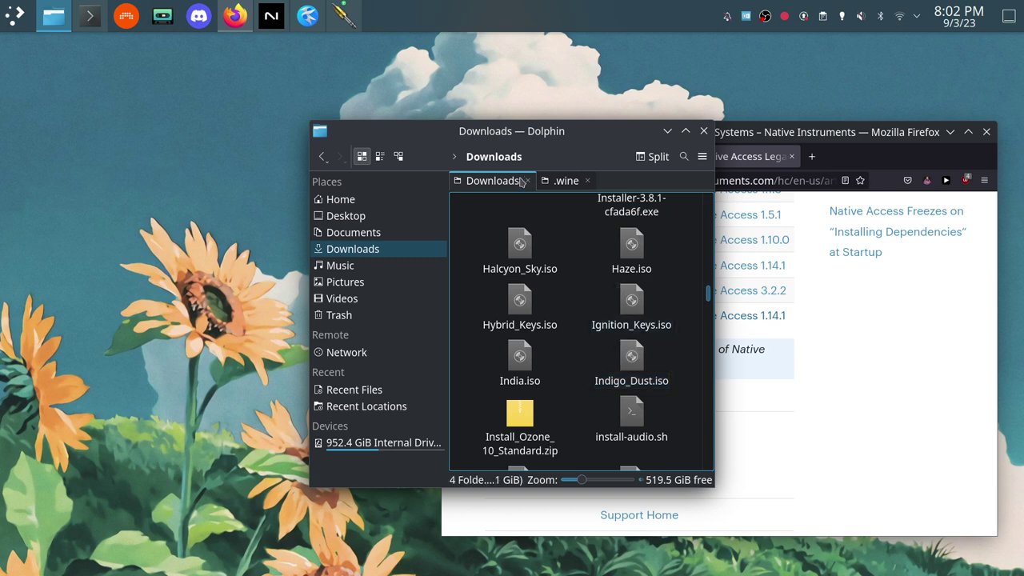
Browse .wine > drive_c > Program Files and select the Native Instruments folder
click(554, 179)
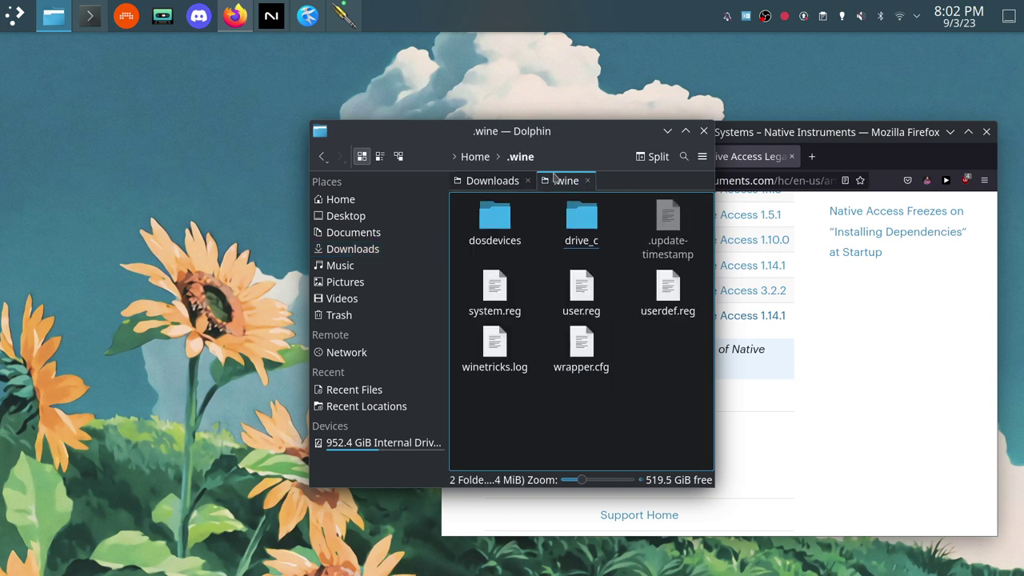
click(596, 226)
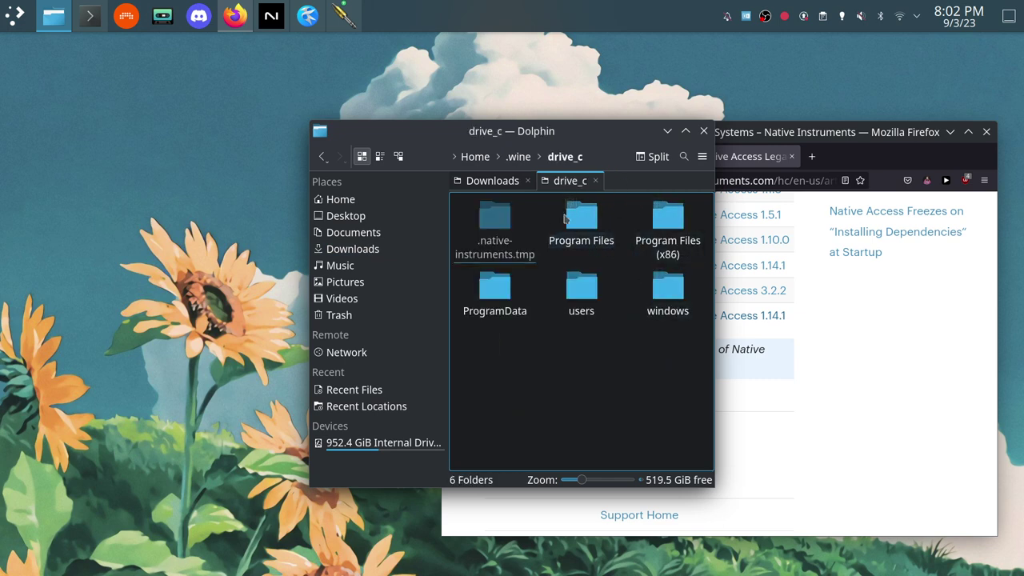
click(591, 225)
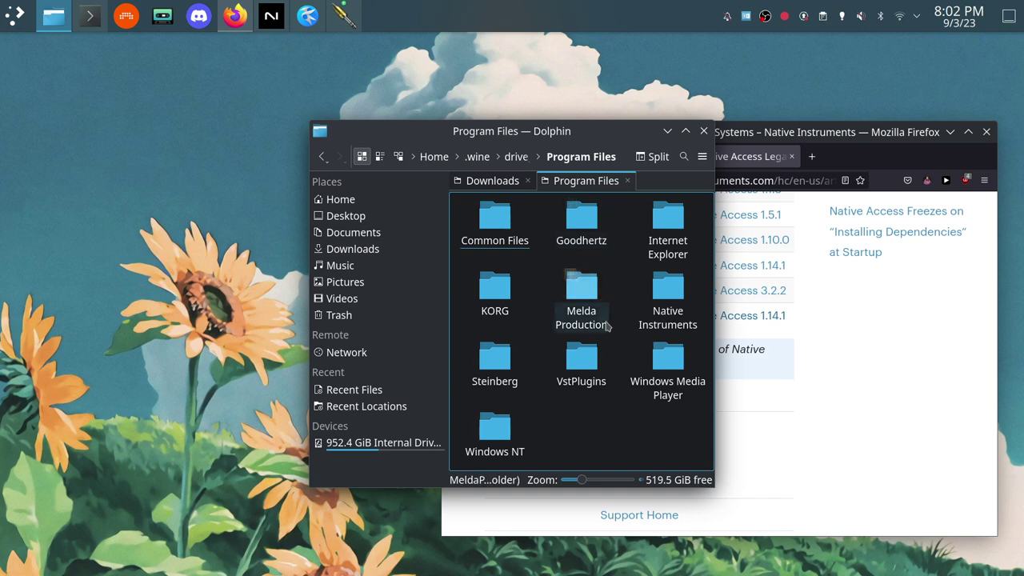
click(704, 285)
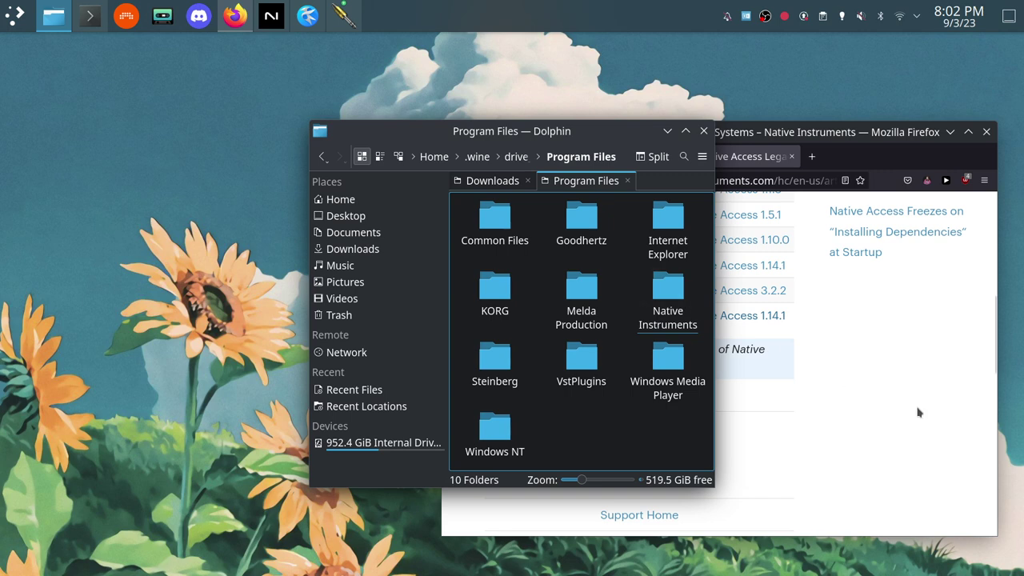
Return Dolphin to the .wine folder view, clear the selection, and minimize it
click(796, 348)
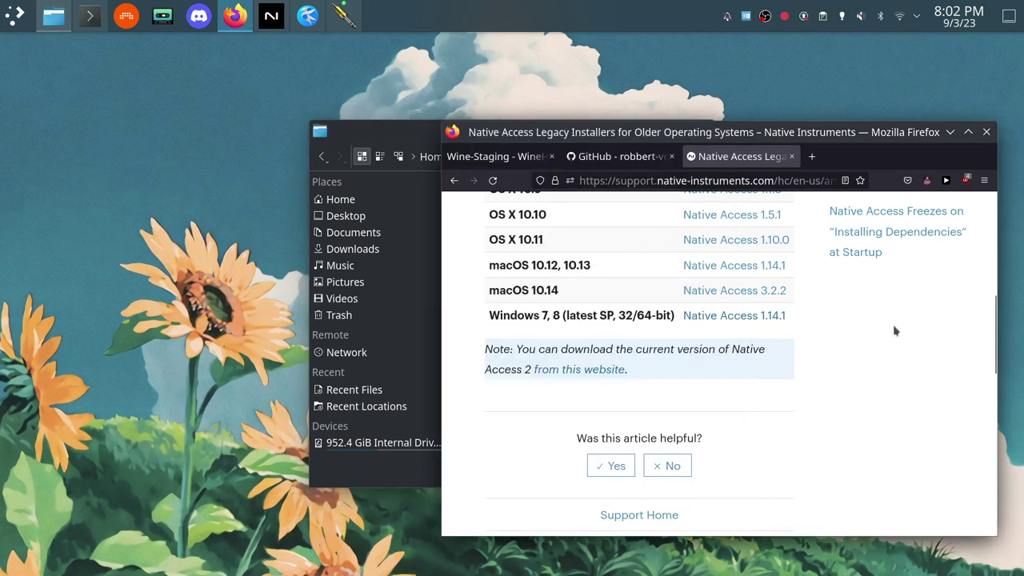
click(407, 136)
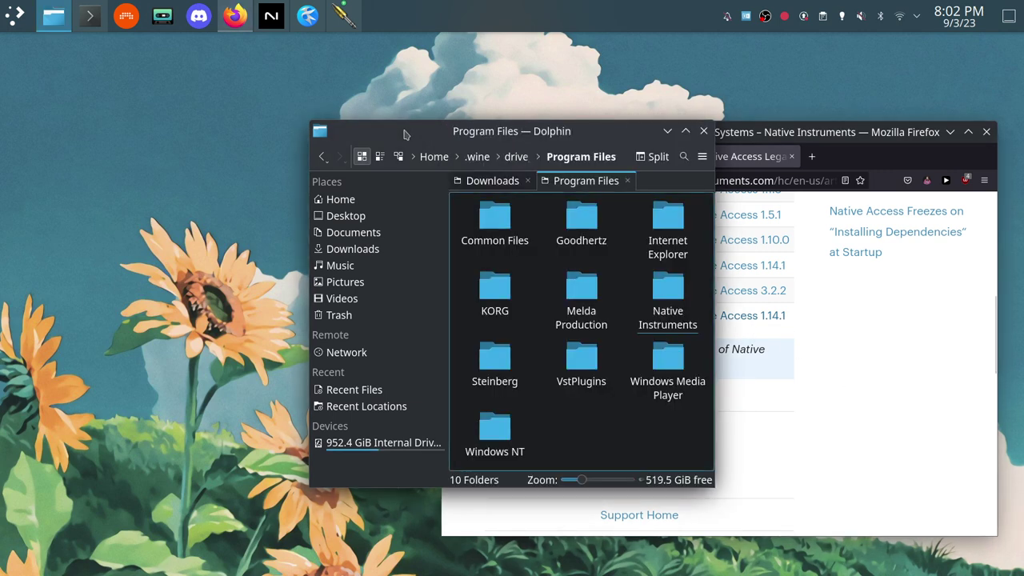
click(480, 158)
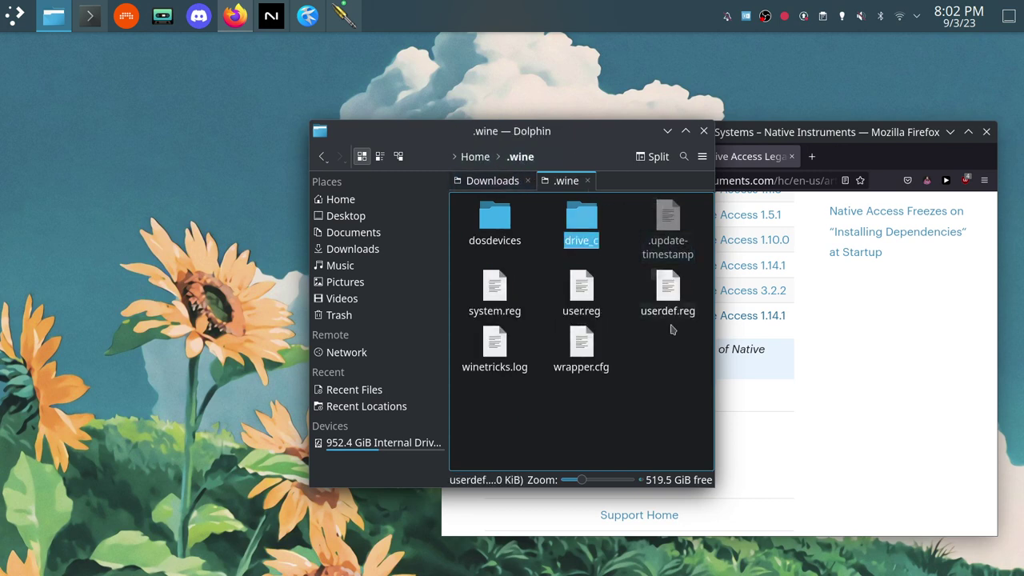
click(649, 425)
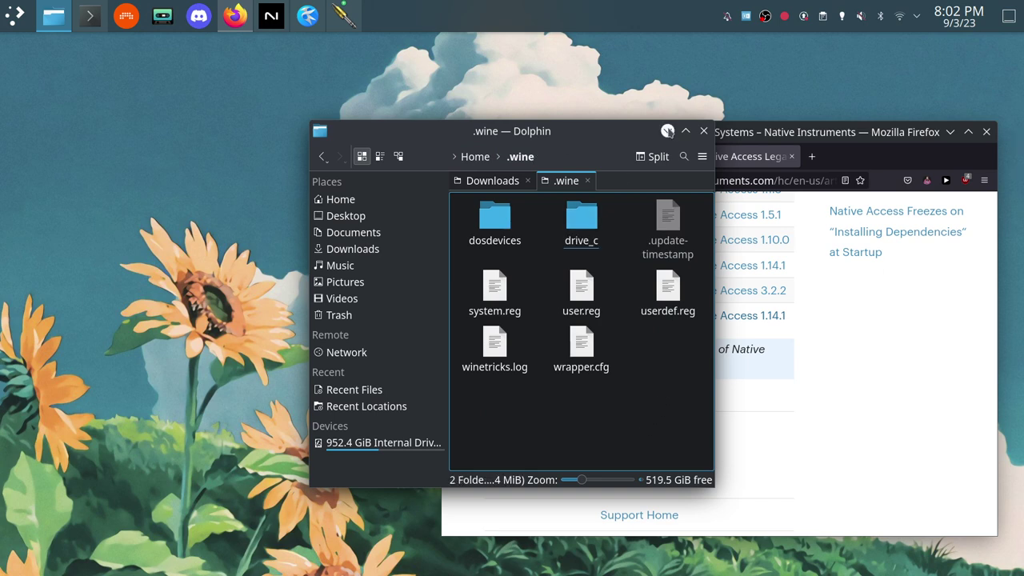
click(660, 131)
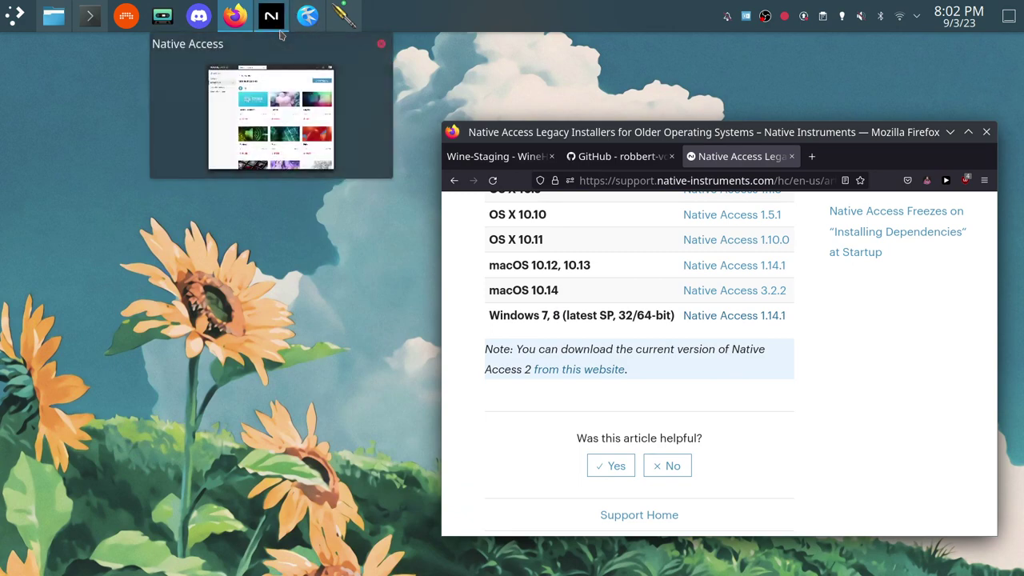
Restore Dolphin and scroll Downloads to the Native Access 1.14.1 Setup PC.exe installer
click(54, 16)
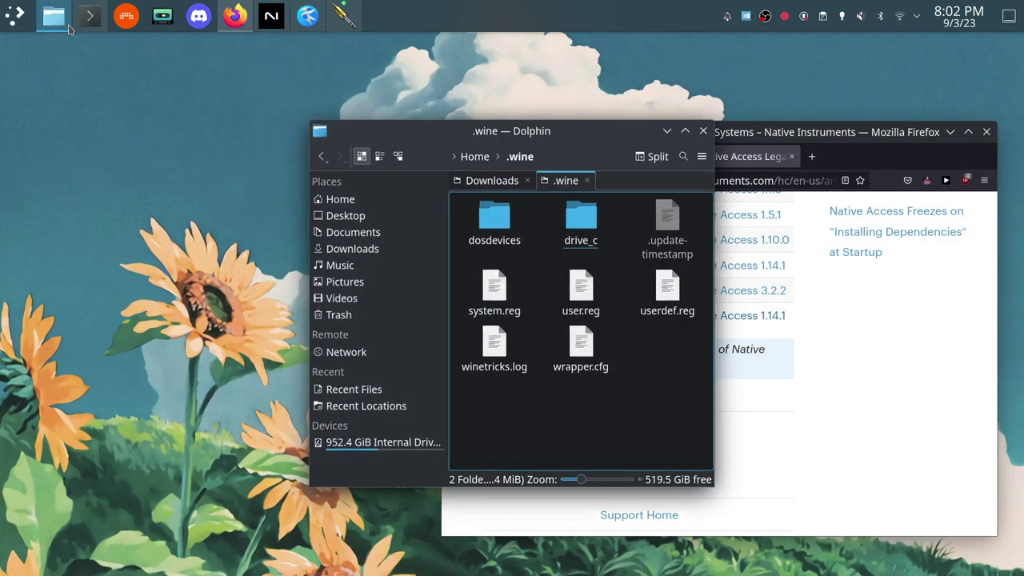
click(472, 181)
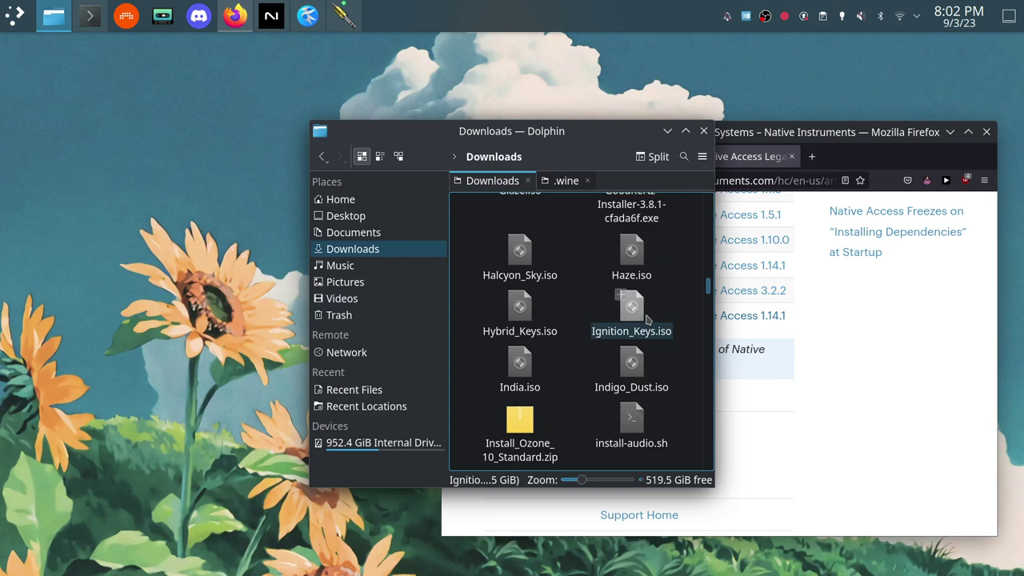
scroll(632, 300, up, 4)
scroll(652, 308, down, 2)
scroll(653, 308, up, 4)
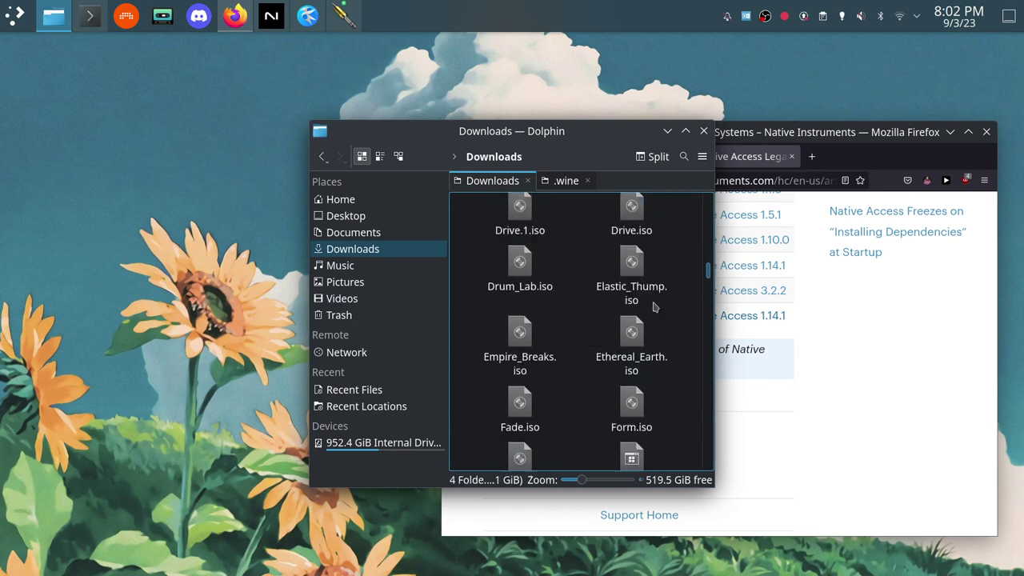
scroll(654, 307, down, 6)
scroll(655, 308, down, 10)
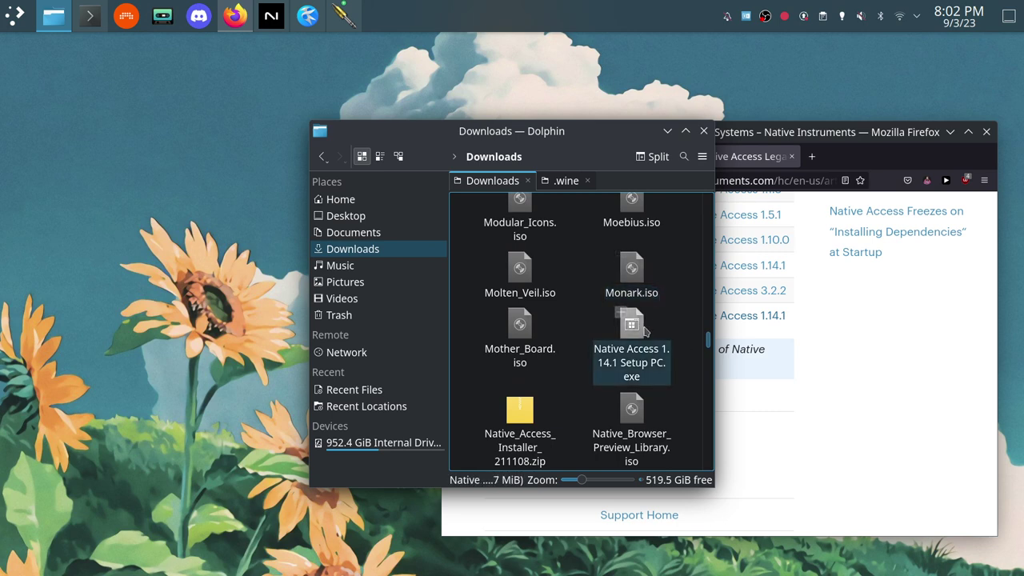
Inspect the installer's context menu without running it, deselect it, and minimize Dolphin
right_click(645, 331)
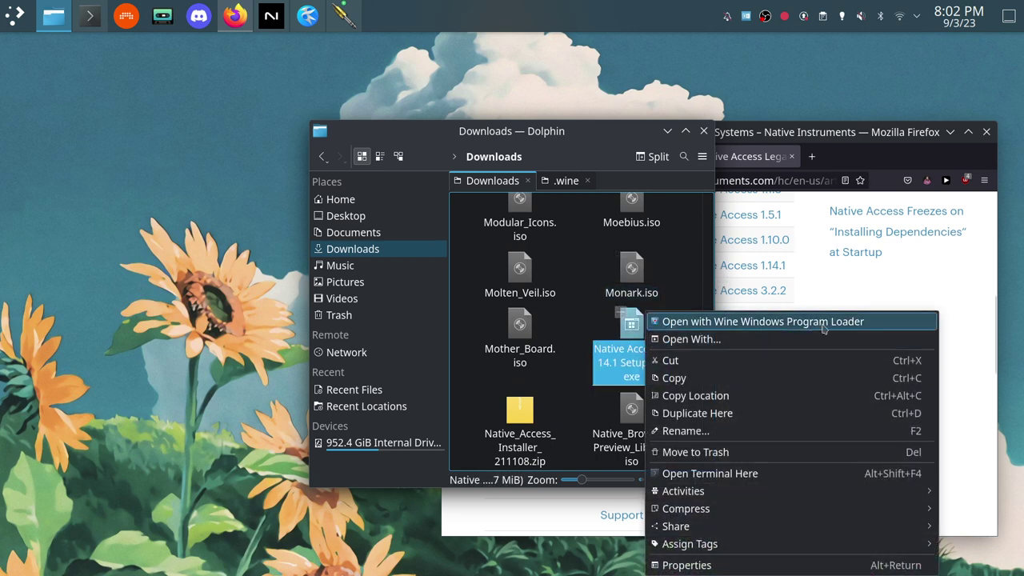
click(697, 256)
click(686, 259)
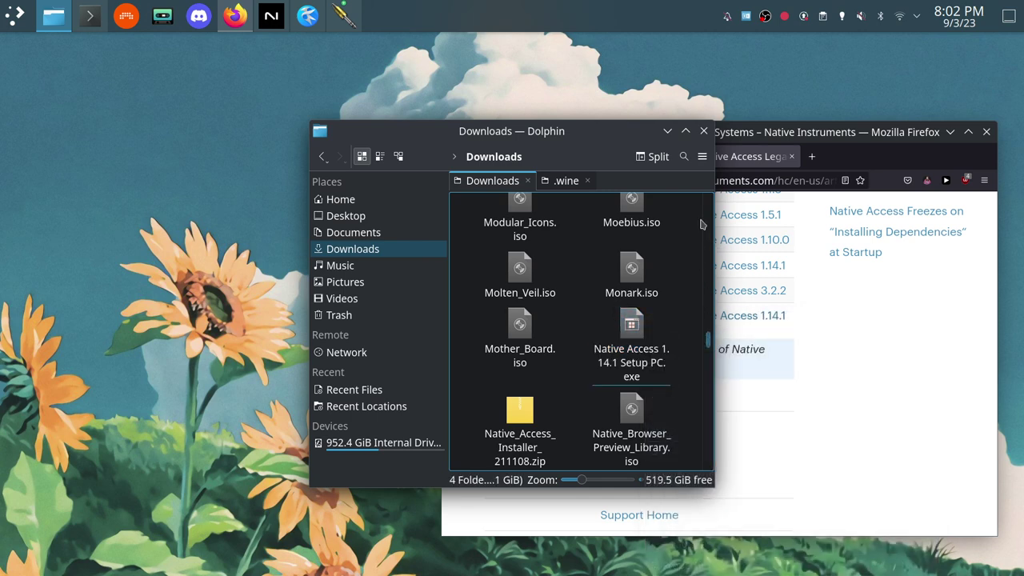
click(667, 131)
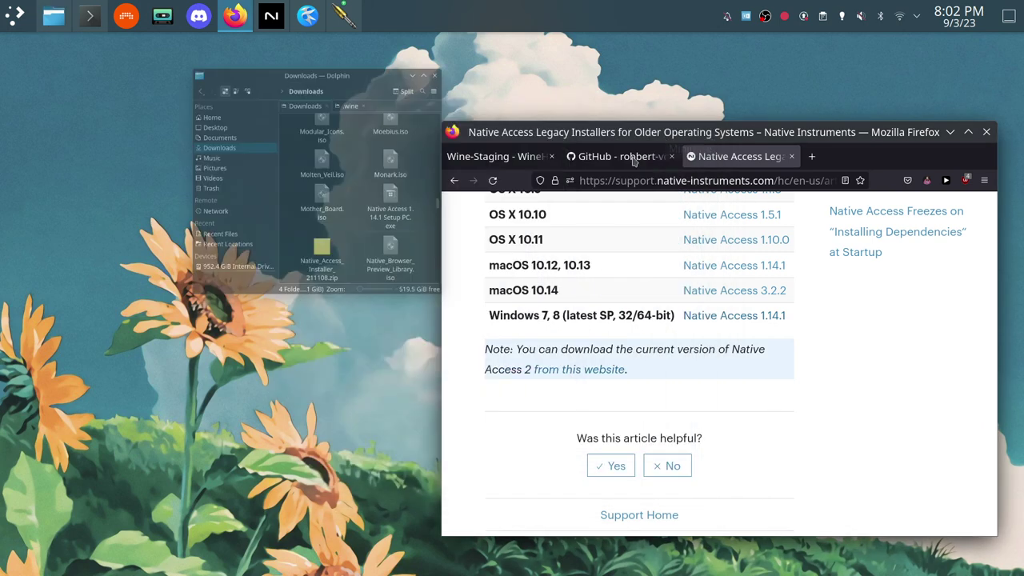
Bring Native Access forward and scroll through the 97 not-installed products, all marked FAILED
click(274, 20)
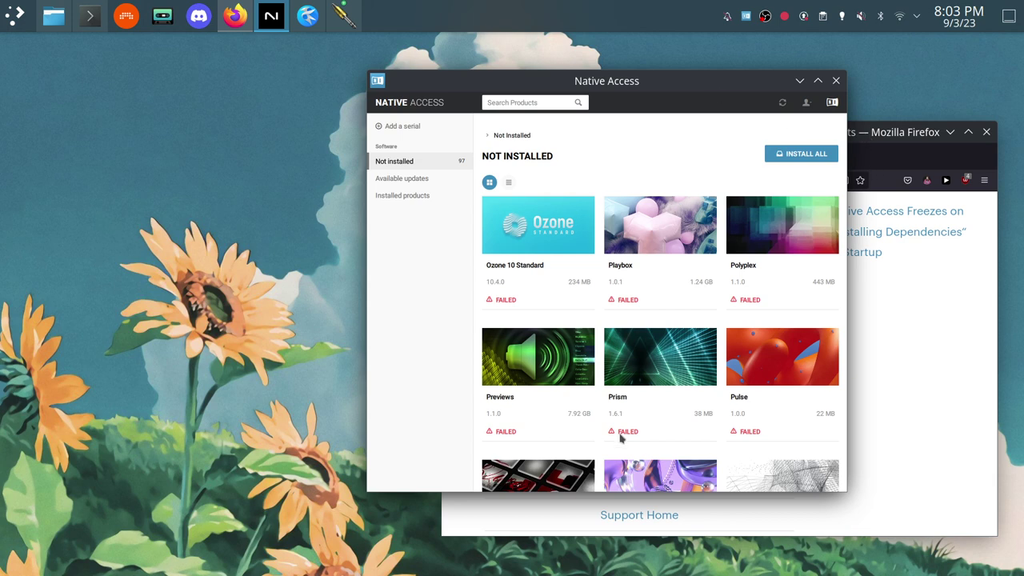
scroll(737, 353, down, 2)
scroll(701, 421, down, 5)
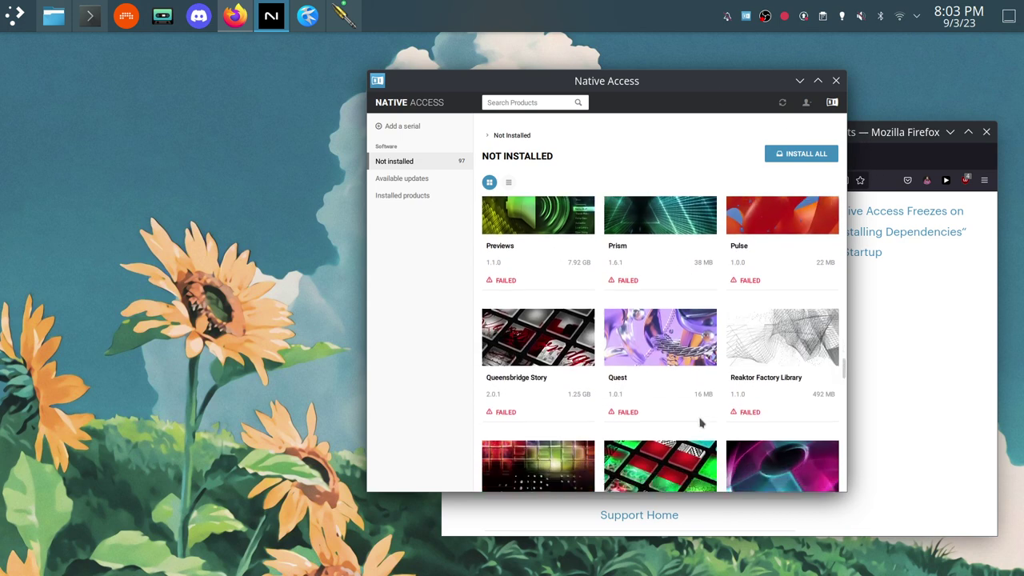
scroll(769, 396, down, 1)
scroll(793, 400, up, 4)
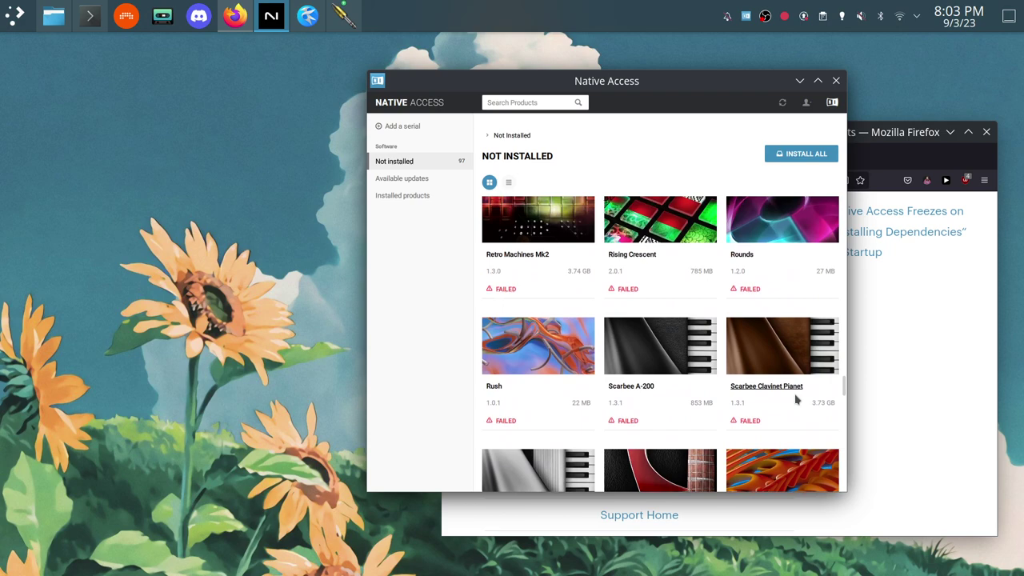
scroll(736, 424, up, 8)
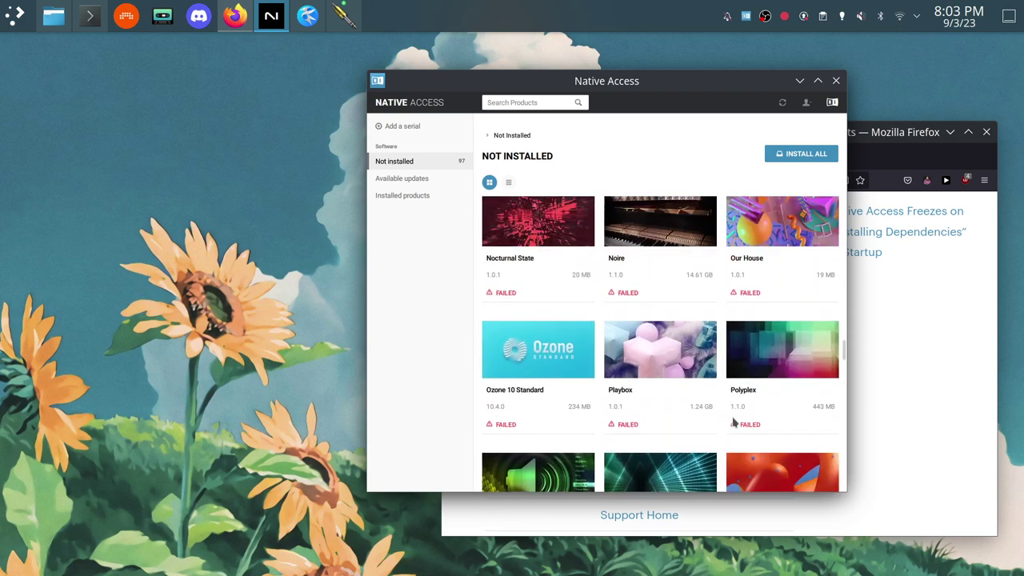
scroll(738, 417, up, 5)
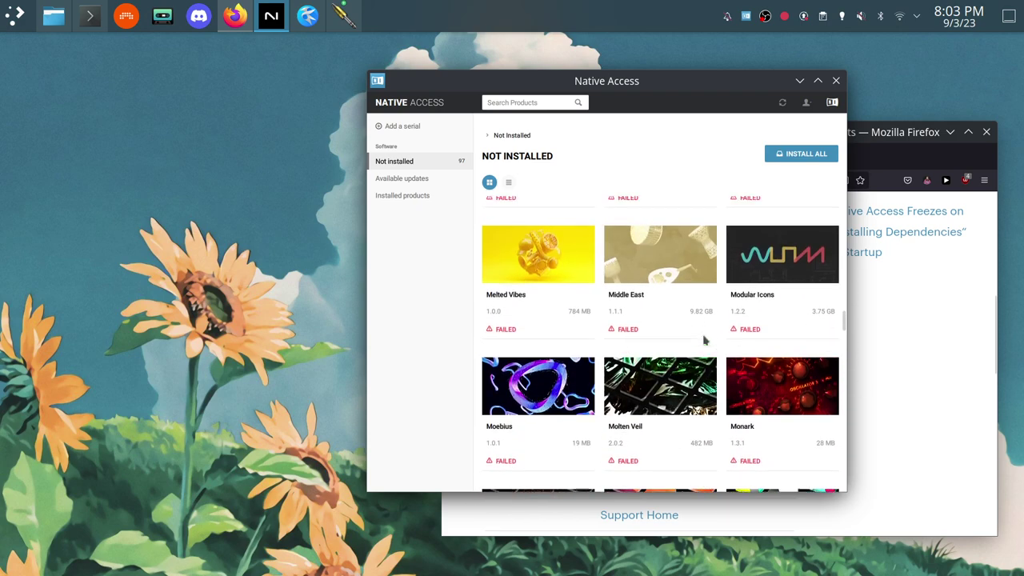
scroll(723, 383, up, 5)
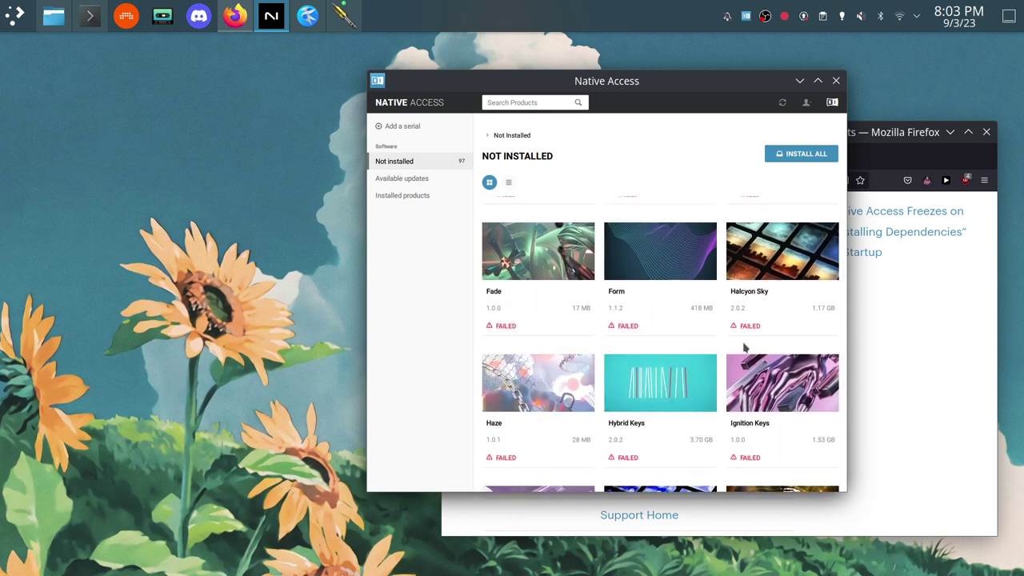
scroll(728, 328, up, 10)
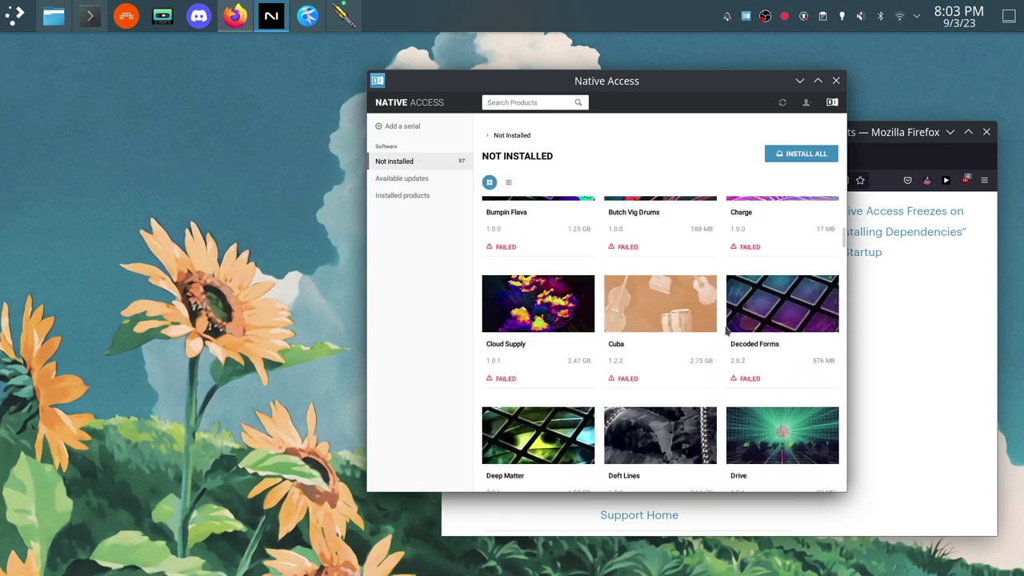
scroll(721, 335, up, 2)
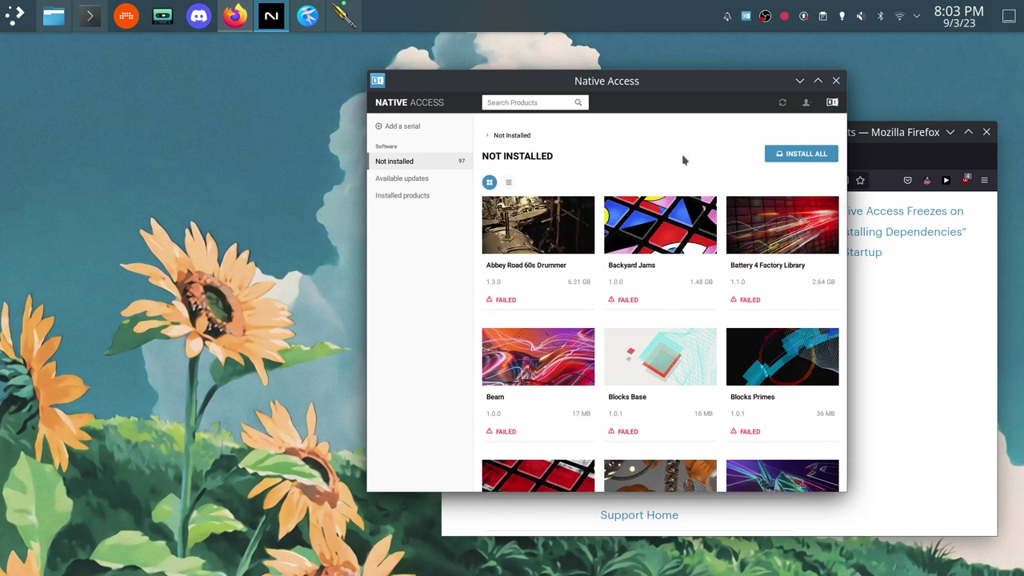
click(436, 204)
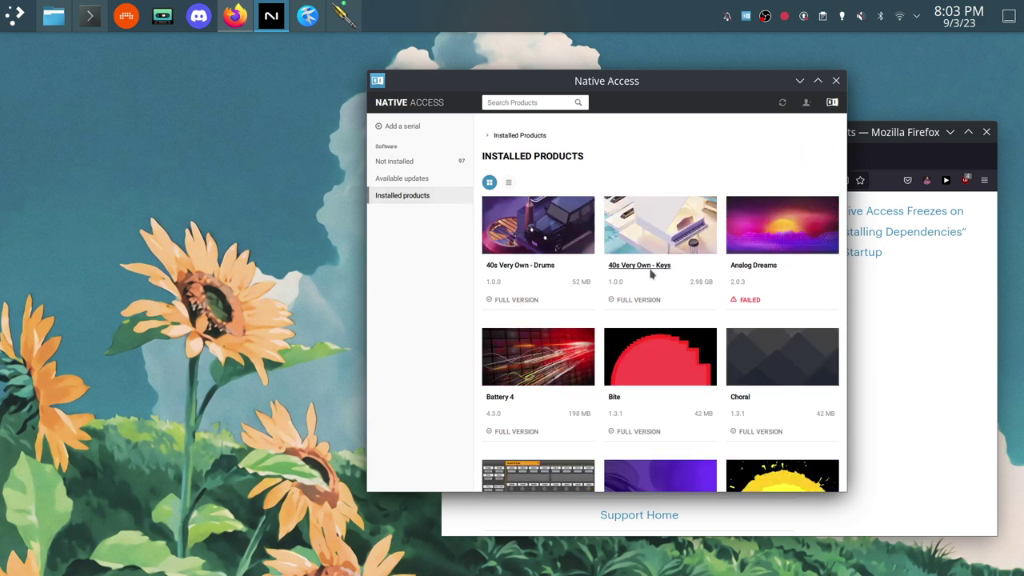
scroll(718, 276, down, 3)
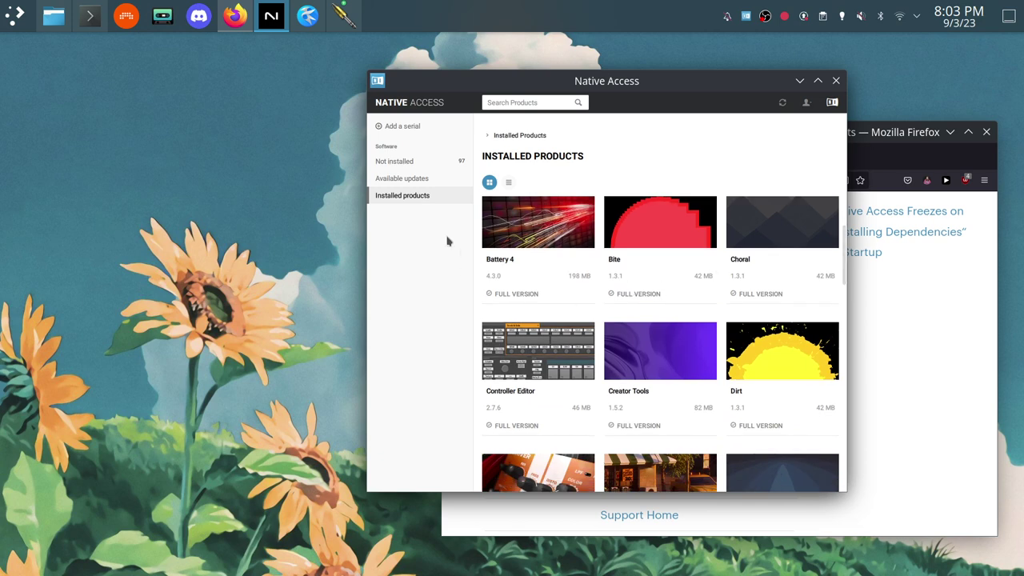
scroll(507, 293, down, 3)
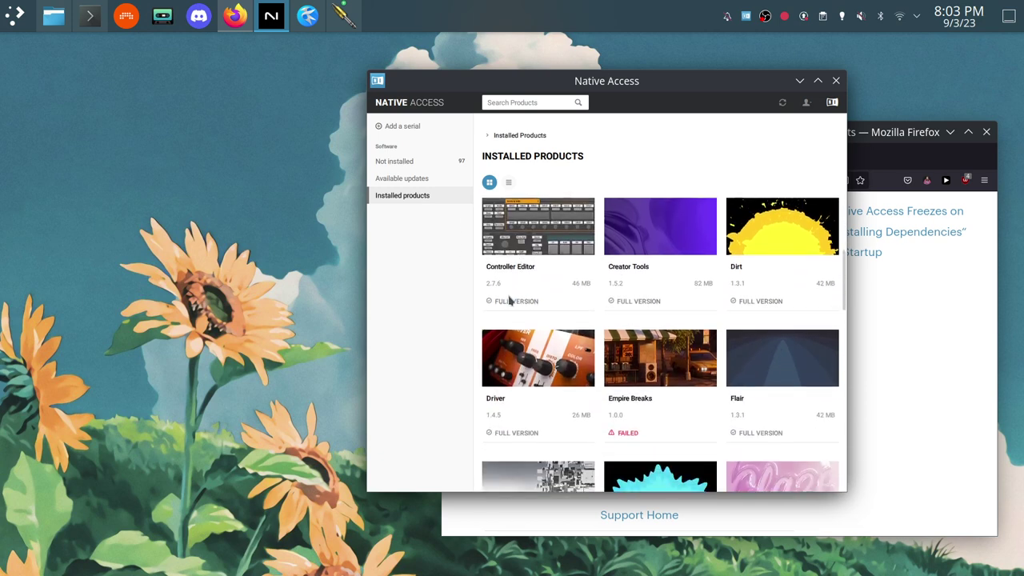
scroll(686, 338, down, 5)
scroll(660, 292, down, 2)
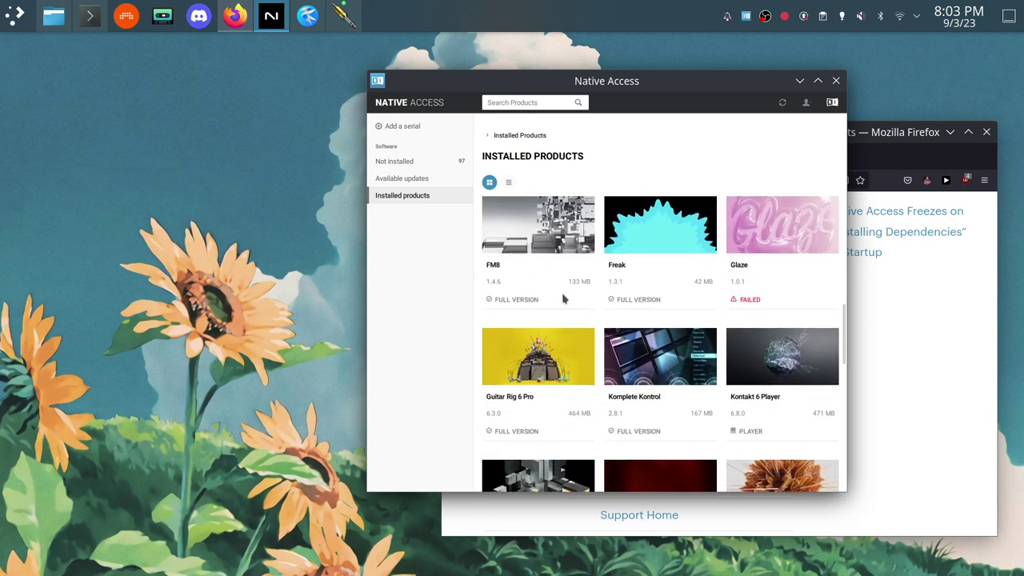
scroll(567, 295, down, 2)
scroll(712, 337, down, 2)
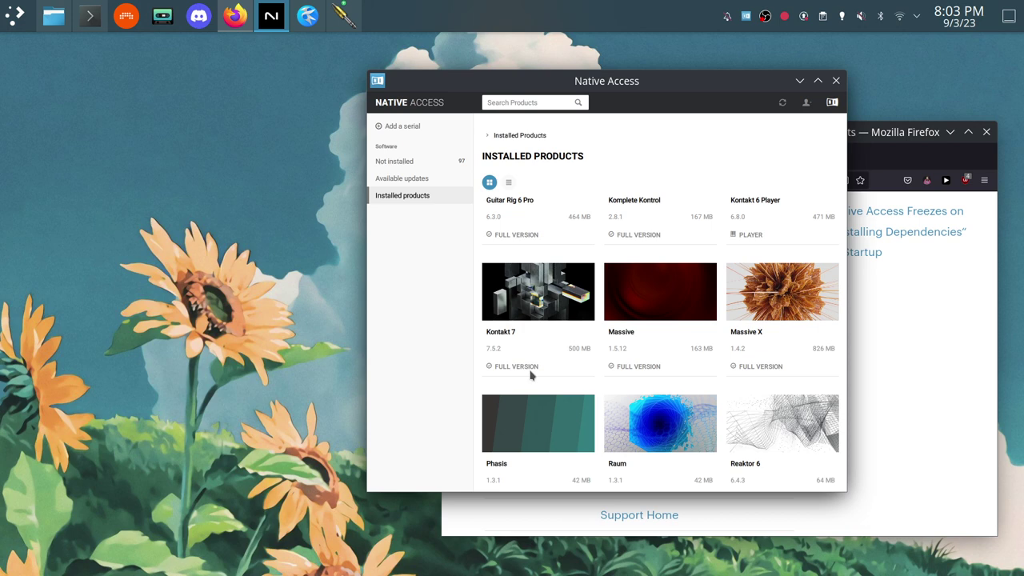
scroll(530, 376, up, 9)
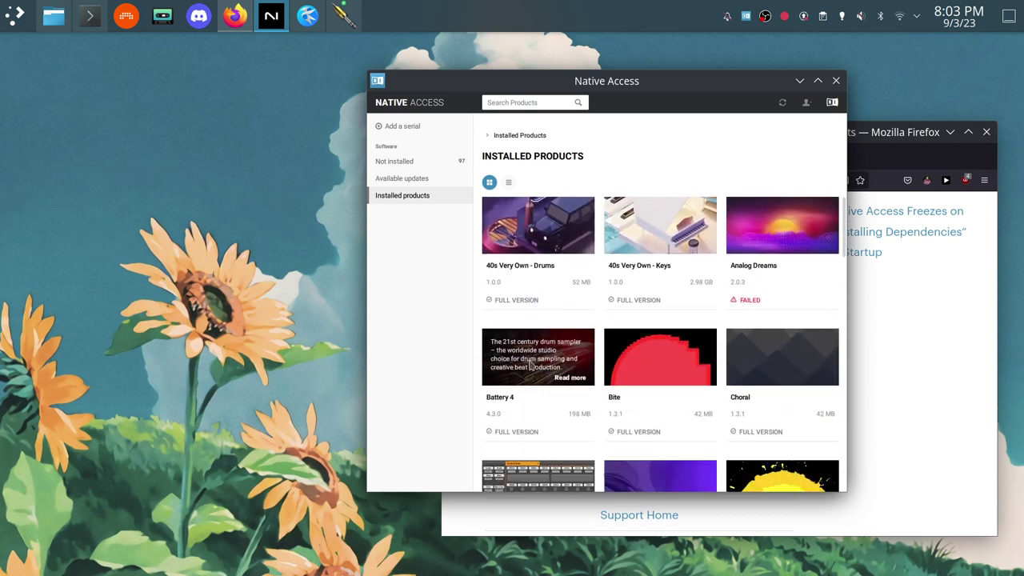
Run 'yabridgectl sync' in Konsole to set up 69 plugins, then 'clear' the output
click(92, 23)
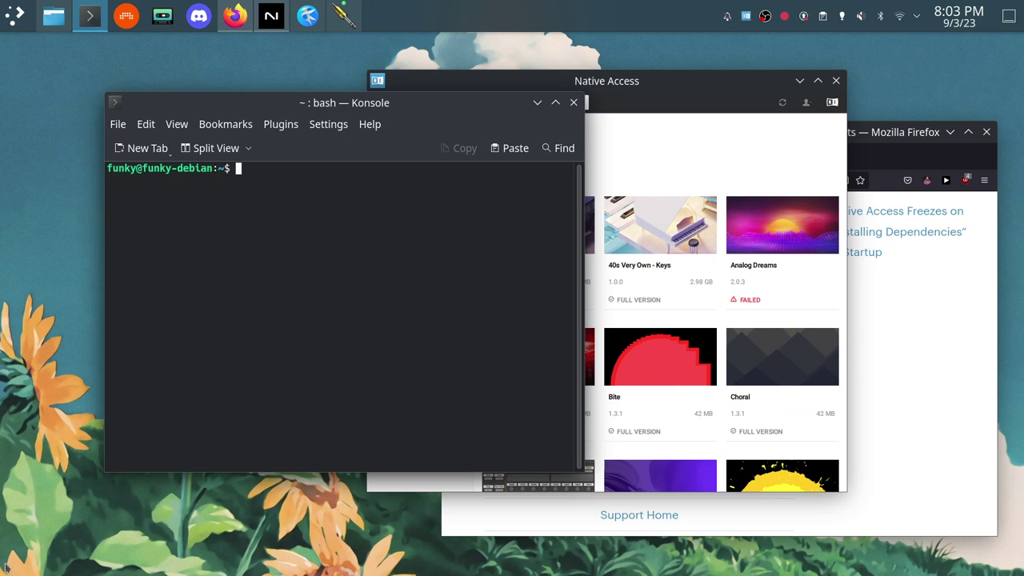
text(yabridgectl sync)
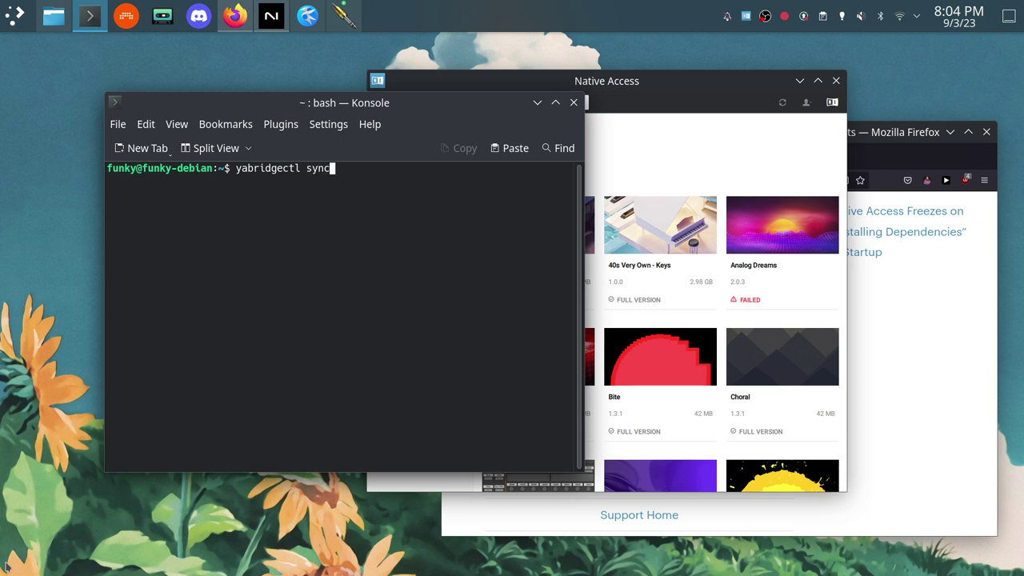
key(Return)
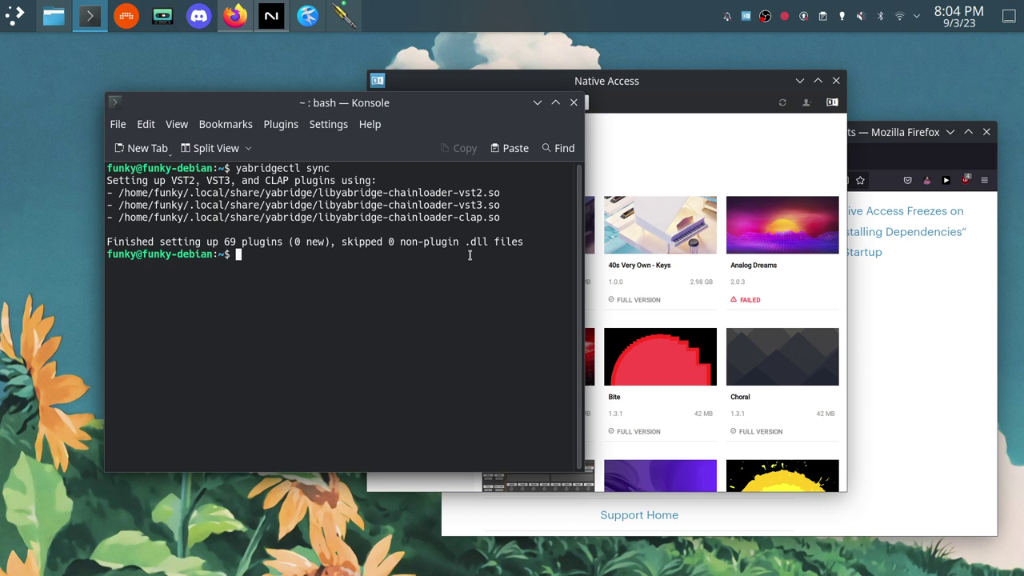
text(clear)
key(Return)
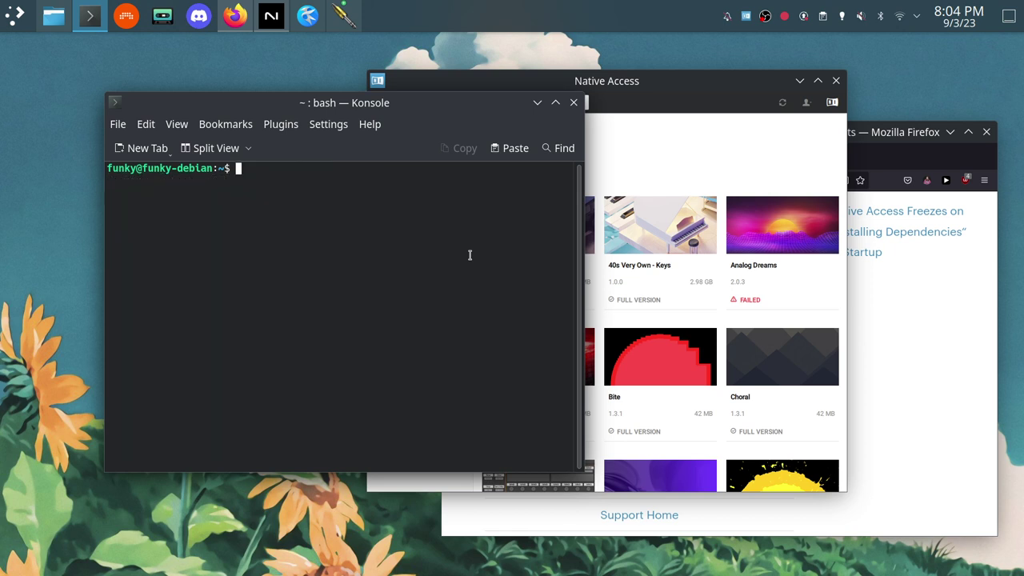
Minimize the terminal and browse Native Access's Not installed product grid
click(537, 103)
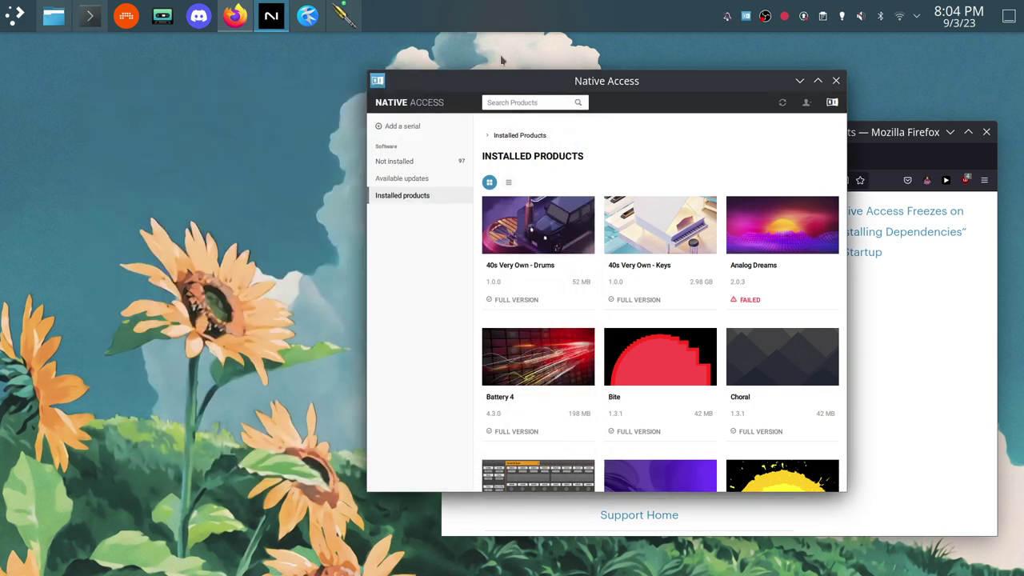
click(407, 162)
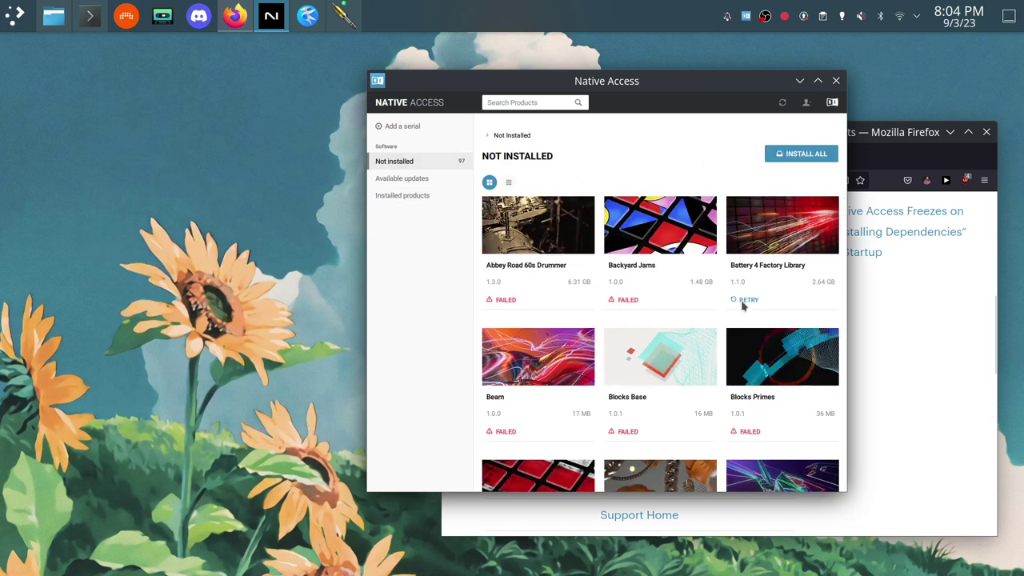
scroll(743, 305, down, 3)
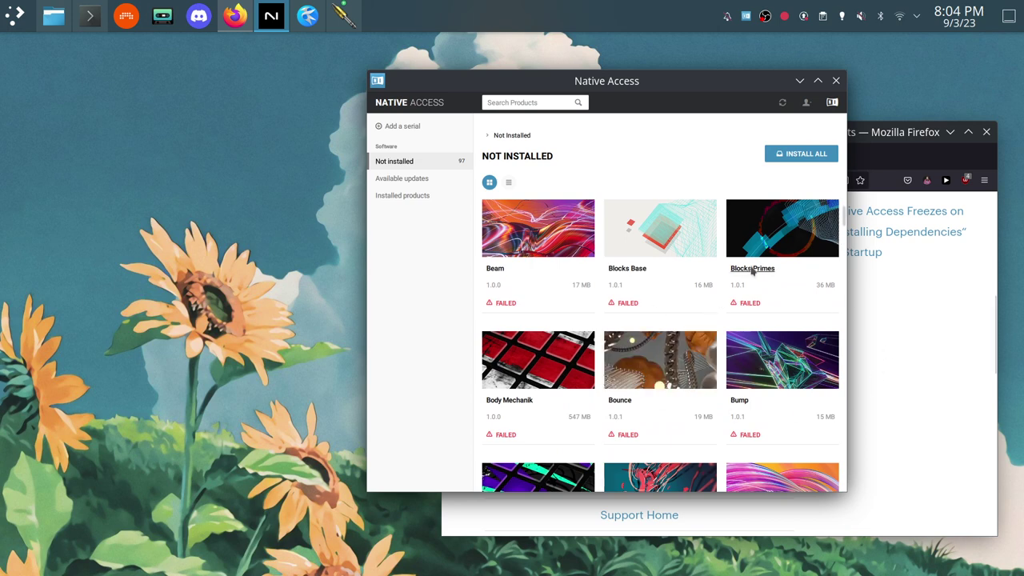
scroll(675, 304, down, 5)
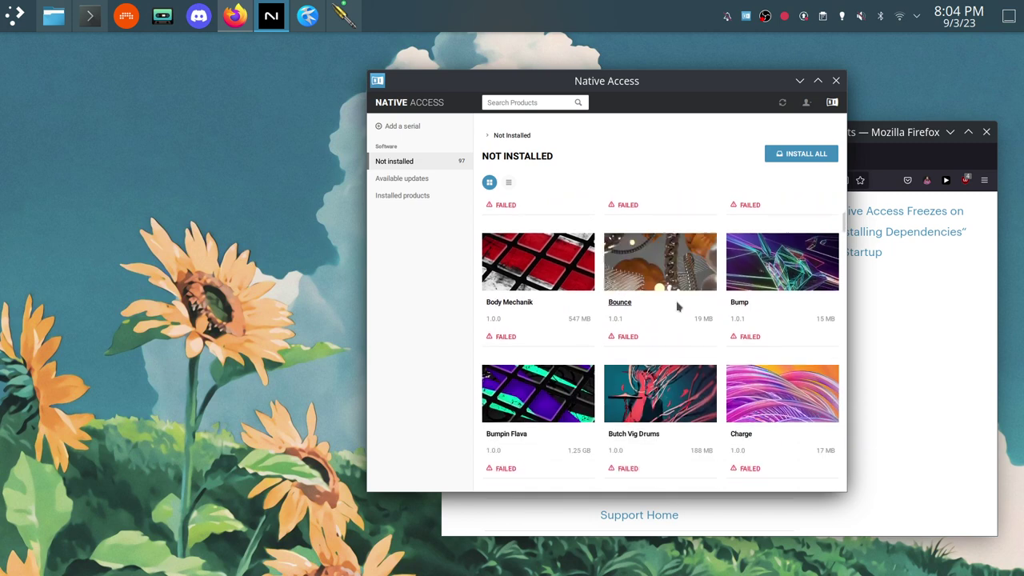
scroll(723, 286, down, 15)
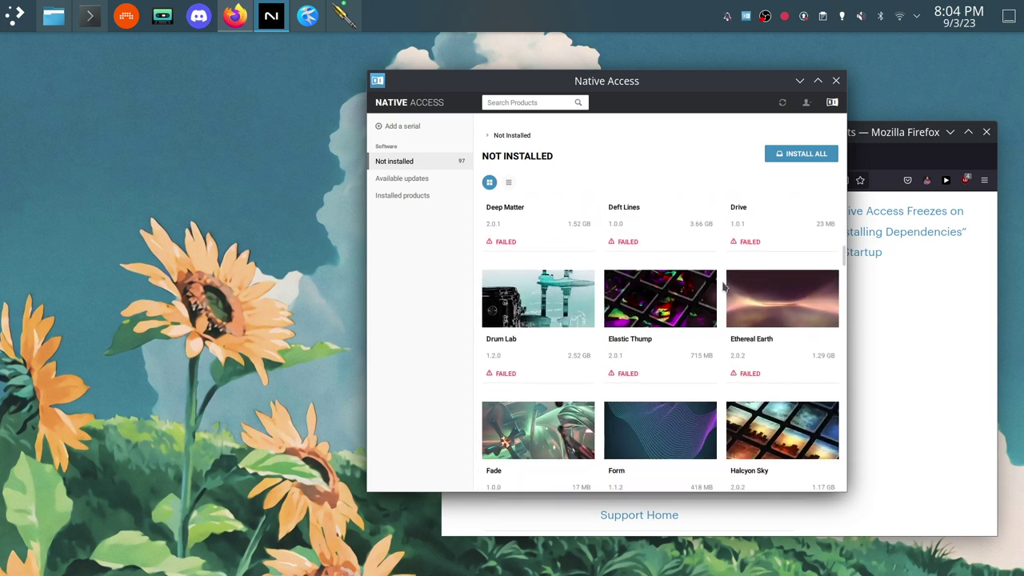
scroll(723, 286, up, 5)
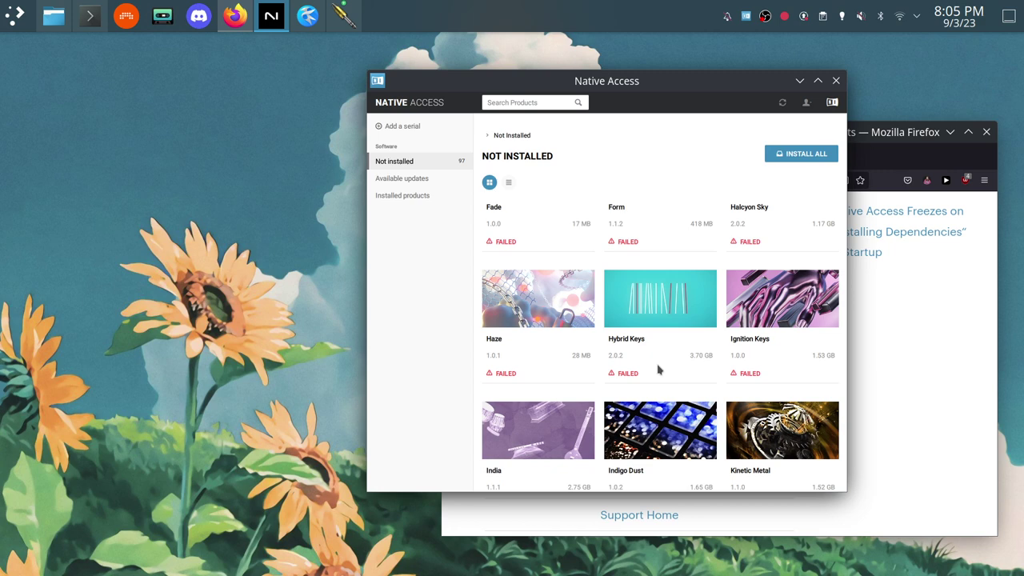
mouse_move(583, 448)
Scroll the grid down to Hybrid Keys, which still shows failed
scroll(645, 234, up, 5)
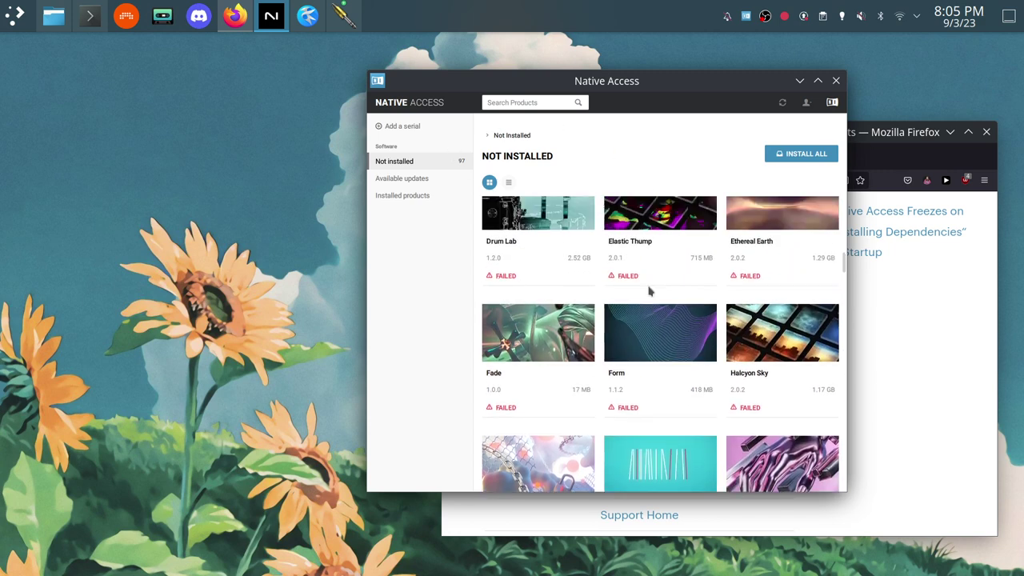
scroll(655, 290, up, 6)
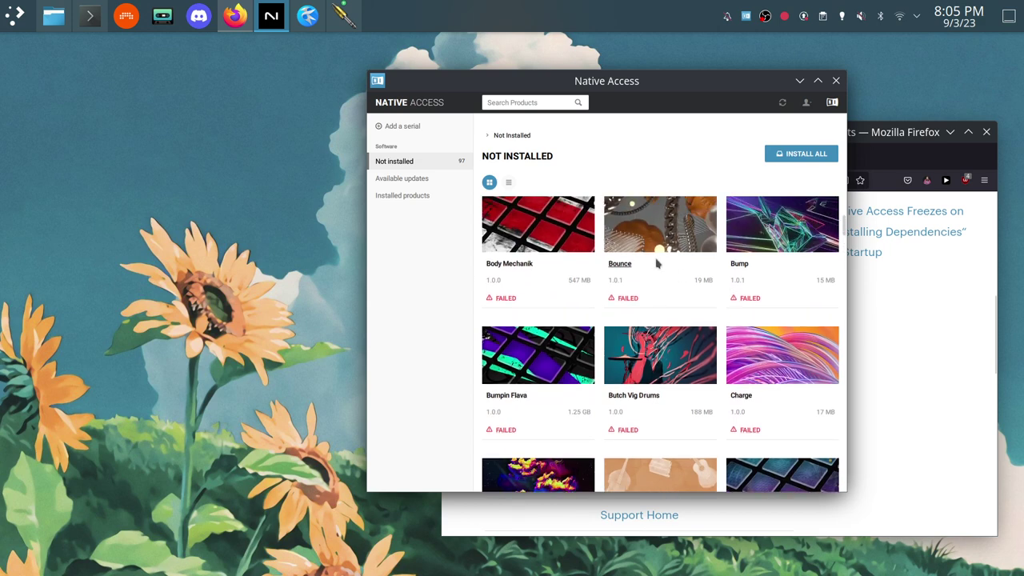
scroll(661, 256, down, 2)
scroll(667, 251, down, 7)
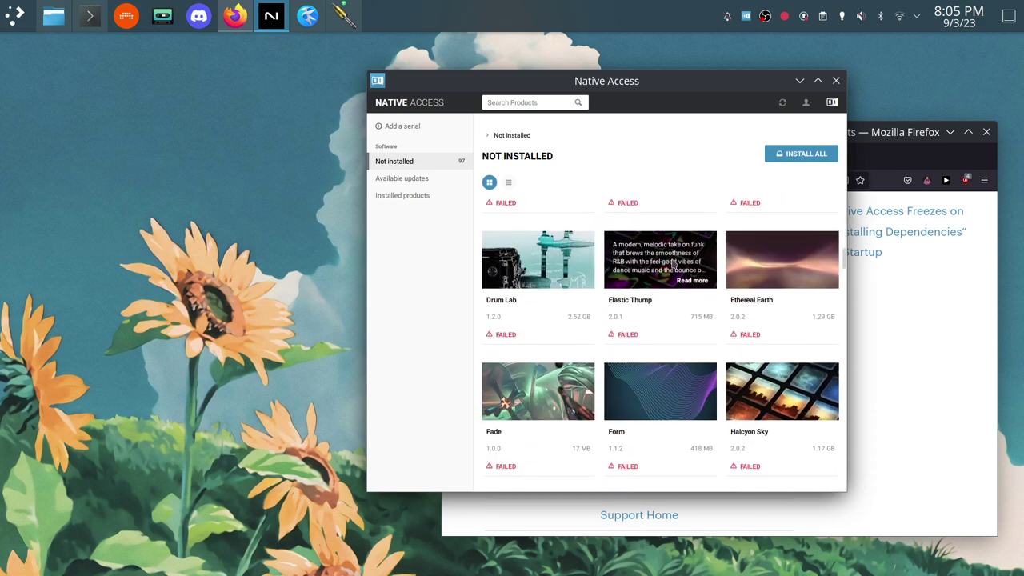
scroll(723, 410, down, 2)
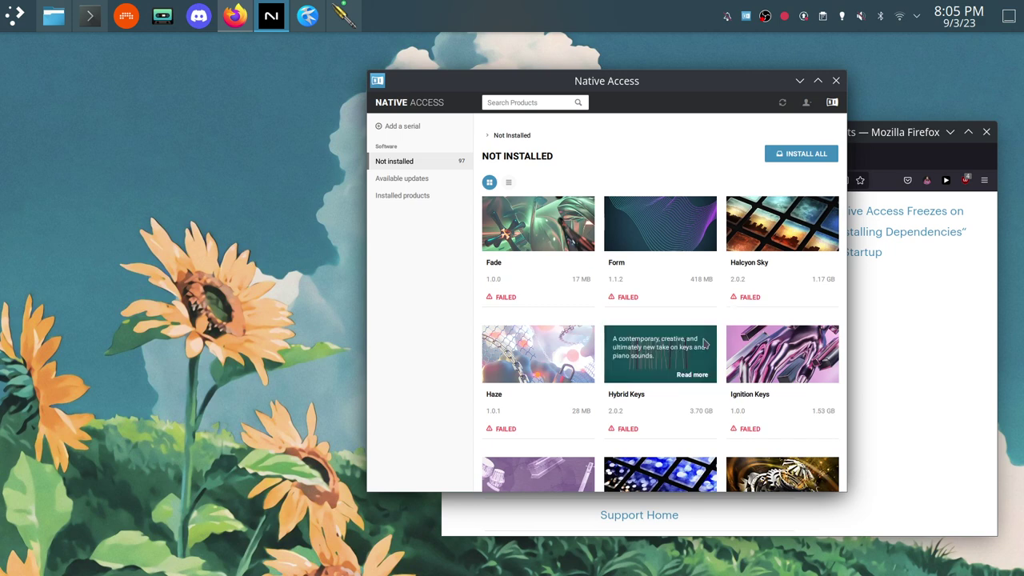
mouse_move(730, 338)
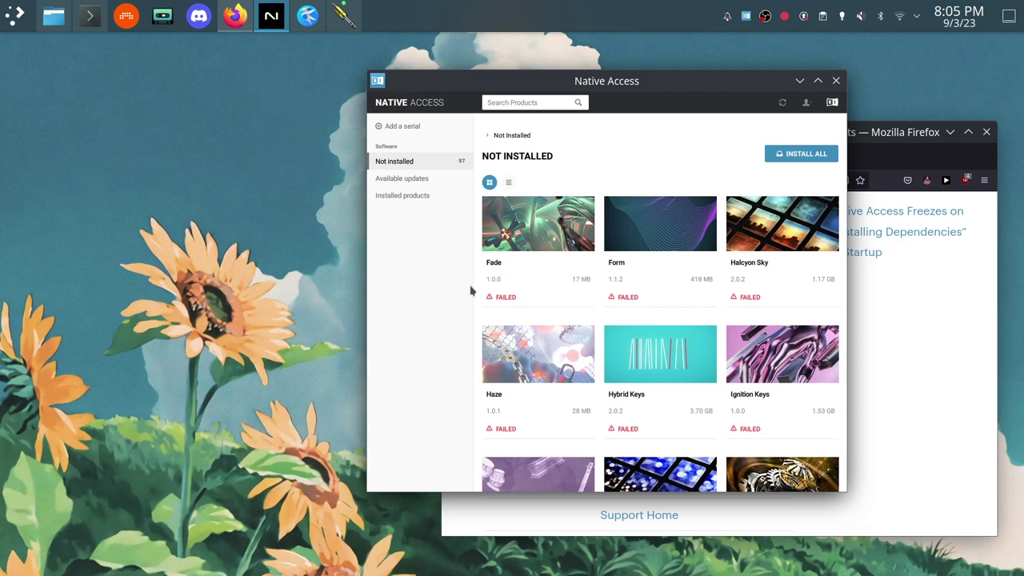
click(54, 15)
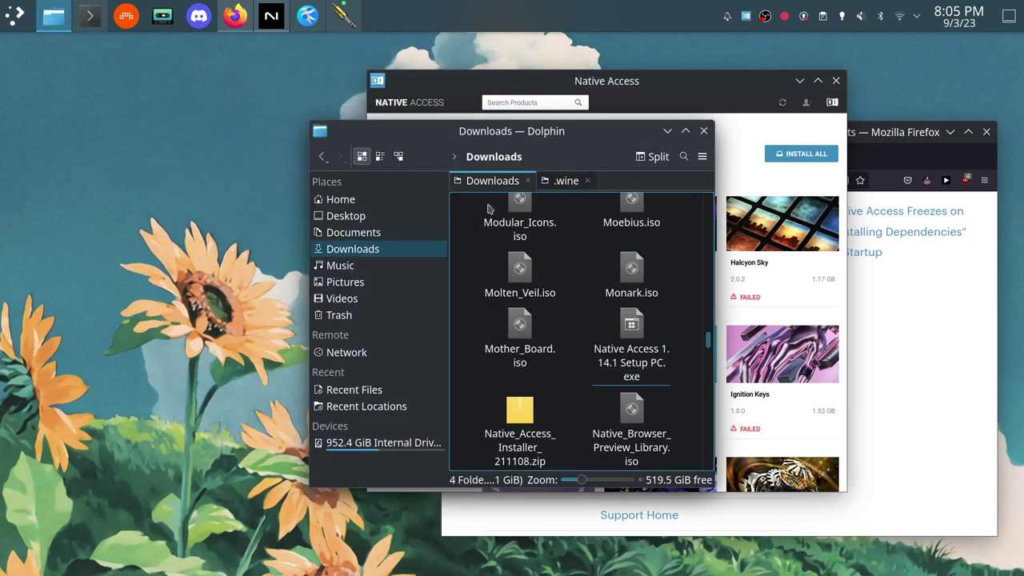
scroll(621, 264, up, 5)
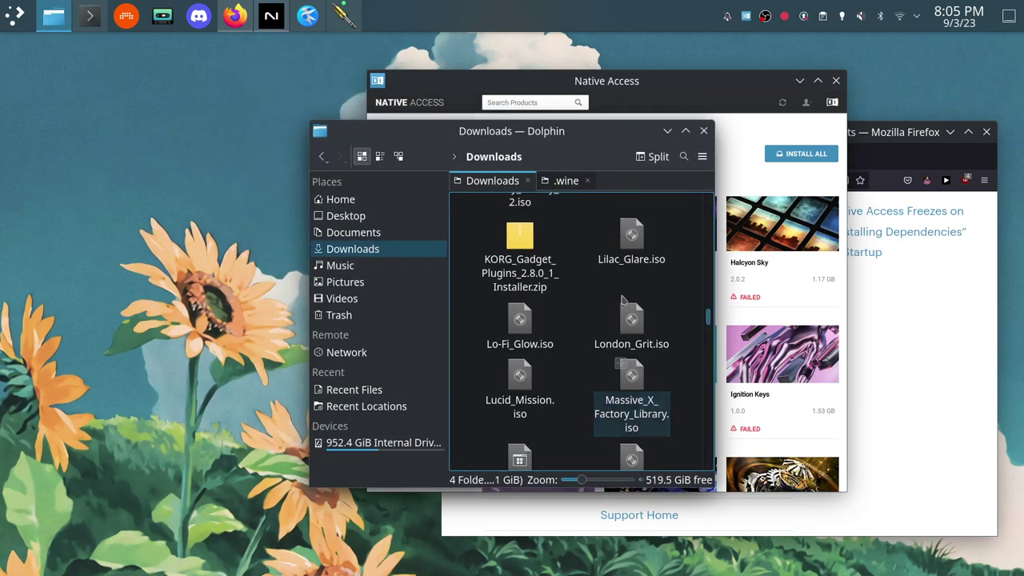
scroll(624, 256, down, 5)
scroll(672, 306, down, 3)
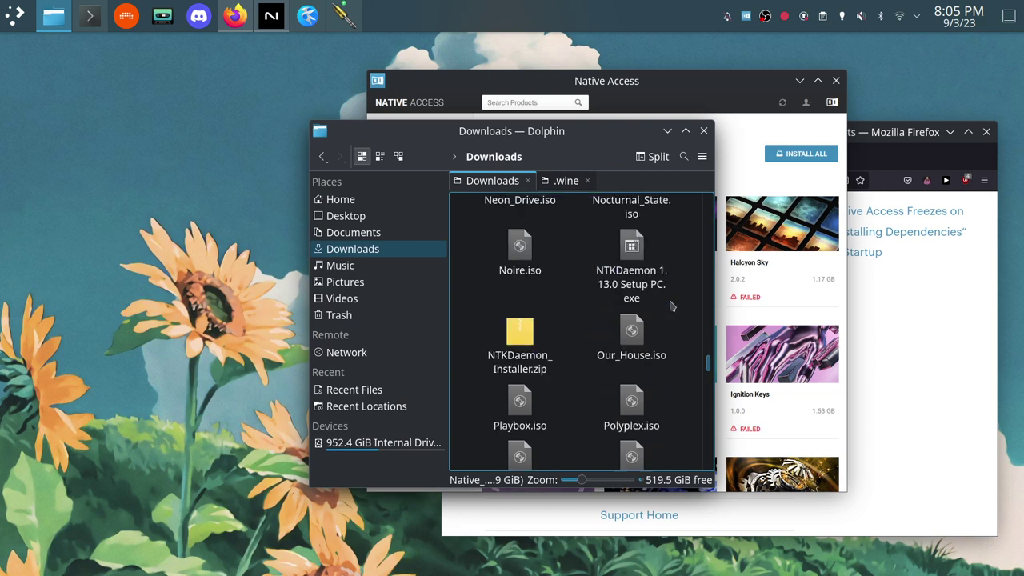
scroll(678, 322, down, 3)
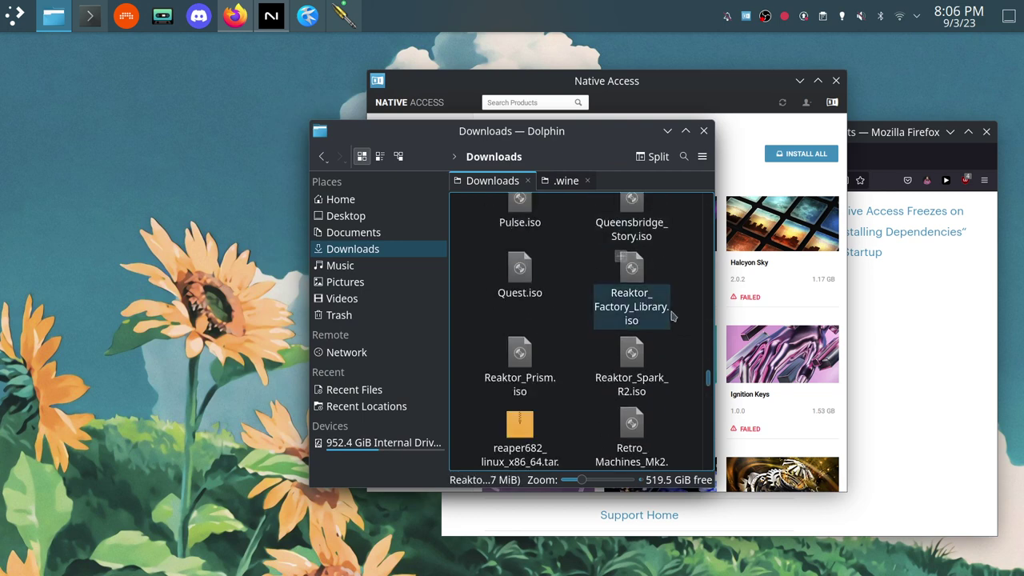
scroll(673, 312, down, 3)
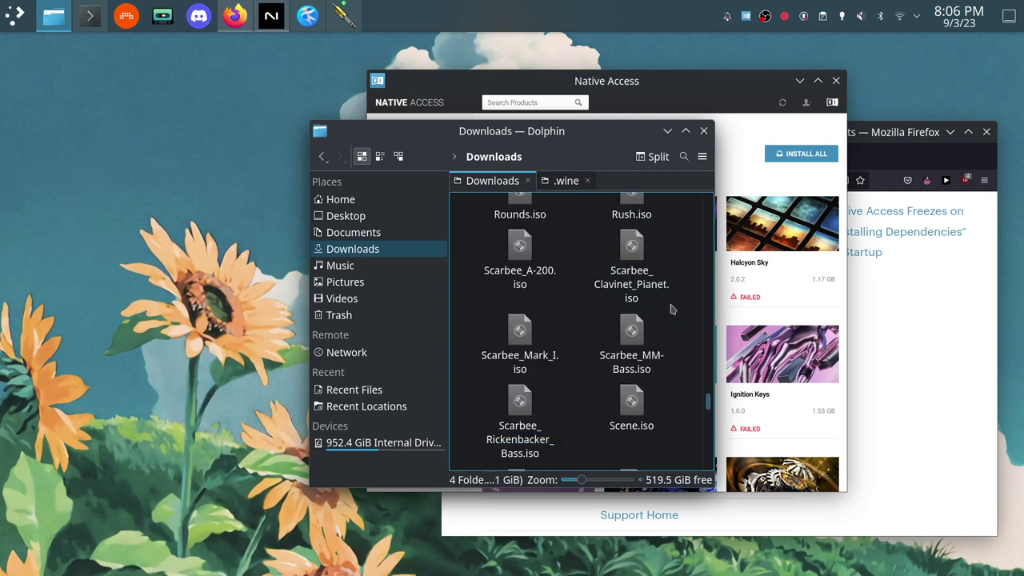
scroll(672, 308, down, 3)
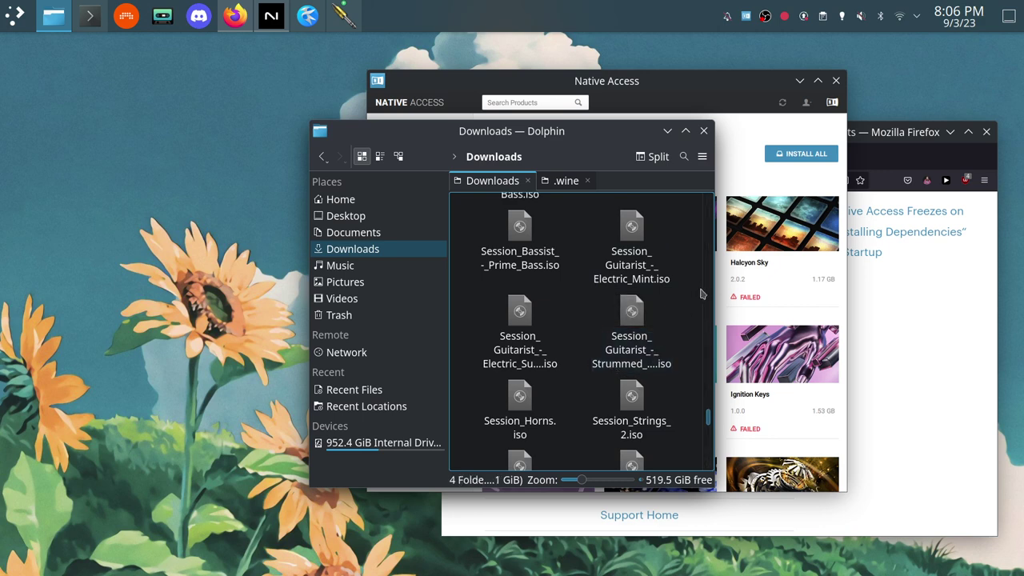
click(567, 181)
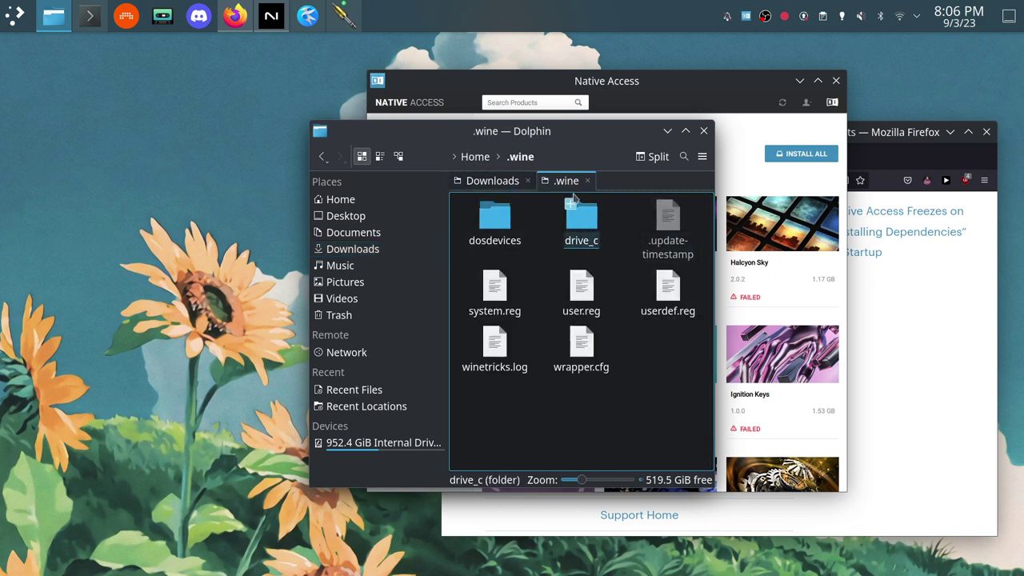
click(505, 182)
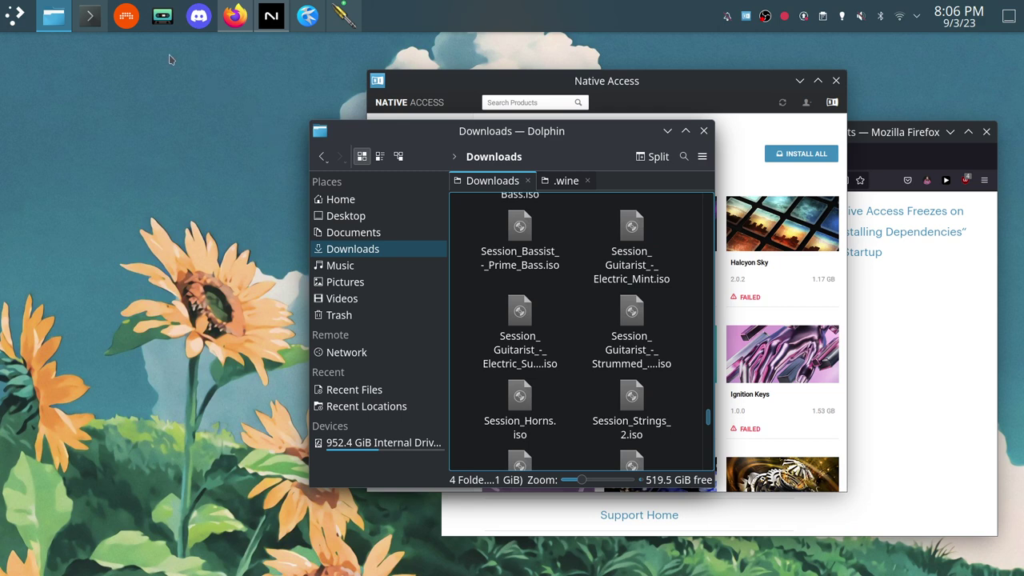
Bring Kate forward and select the full line-3 mount command through /mnt/cdrom0
click(307, 17)
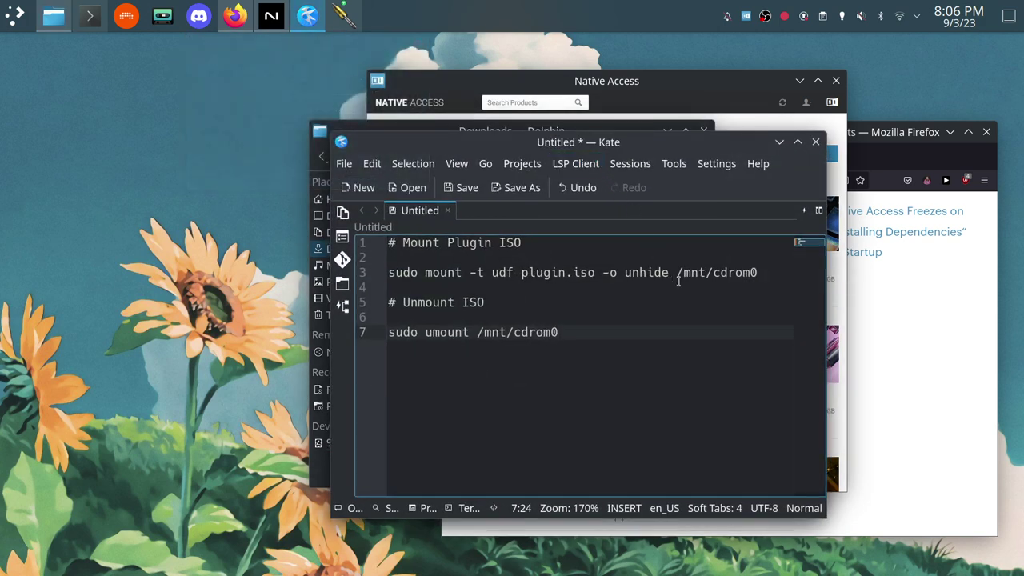
drag(769, 272, 388, 276)
click(425, 276)
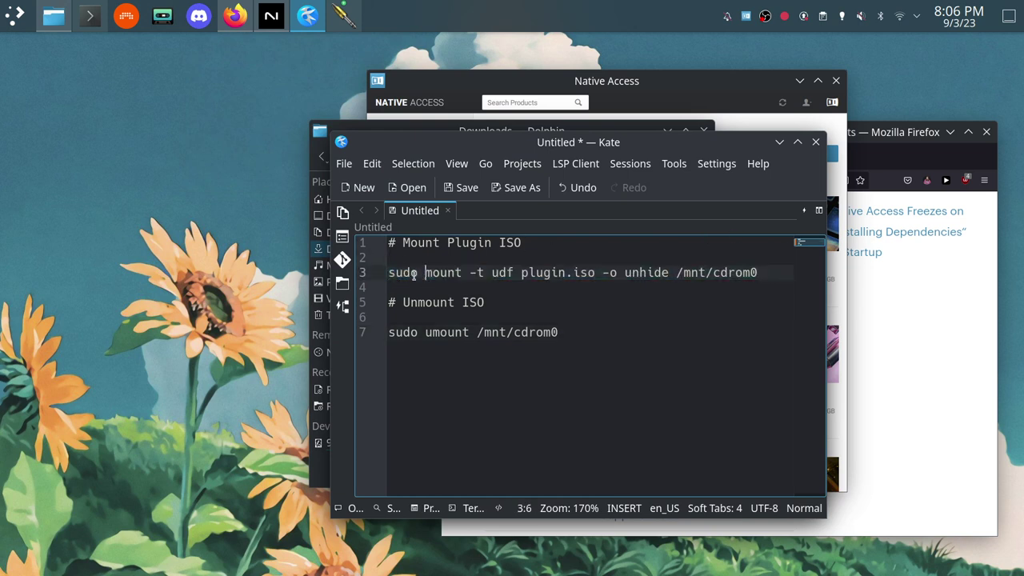
drag(777, 268, 388, 276)
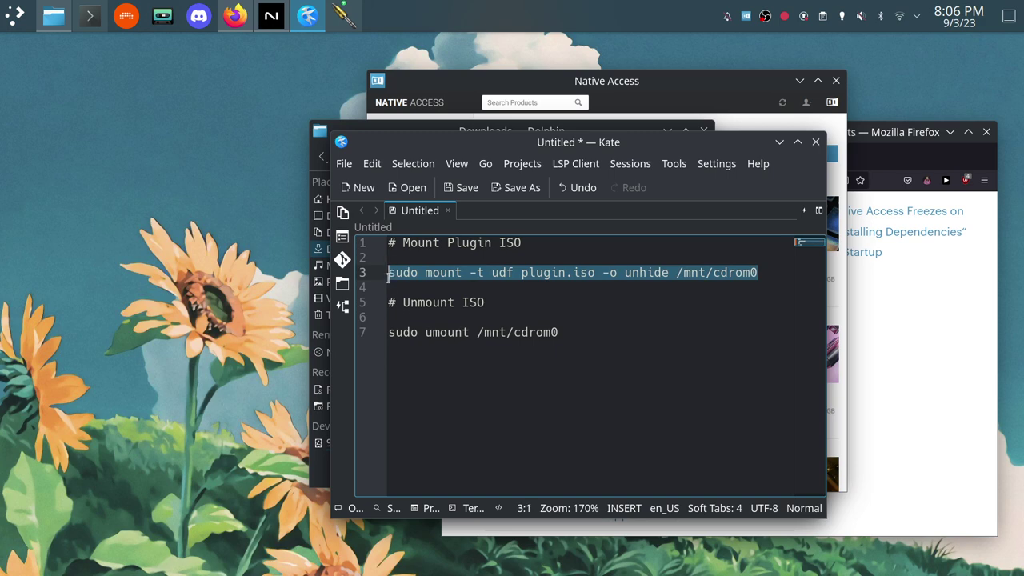
click(766, 276)
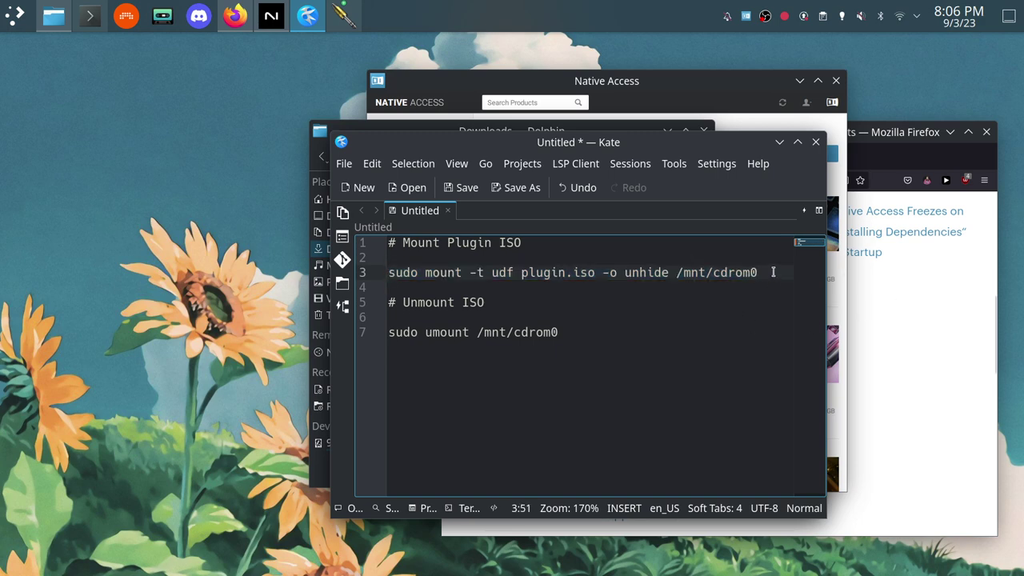
mouse_move(774, 272)
mouse_down()
mouse_move(681, 272)
mouse_move(759, 272)
mouse_up()
Highlight sudo, mount, the -t udf option and the -o unhide option in turn
drag(417, 276, 389, 274)
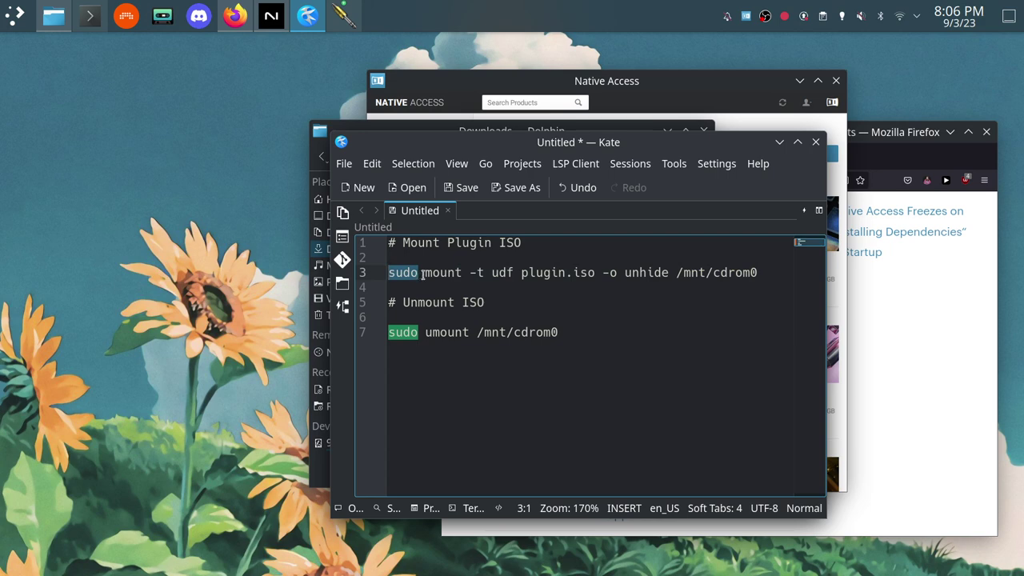
click(422, 274)
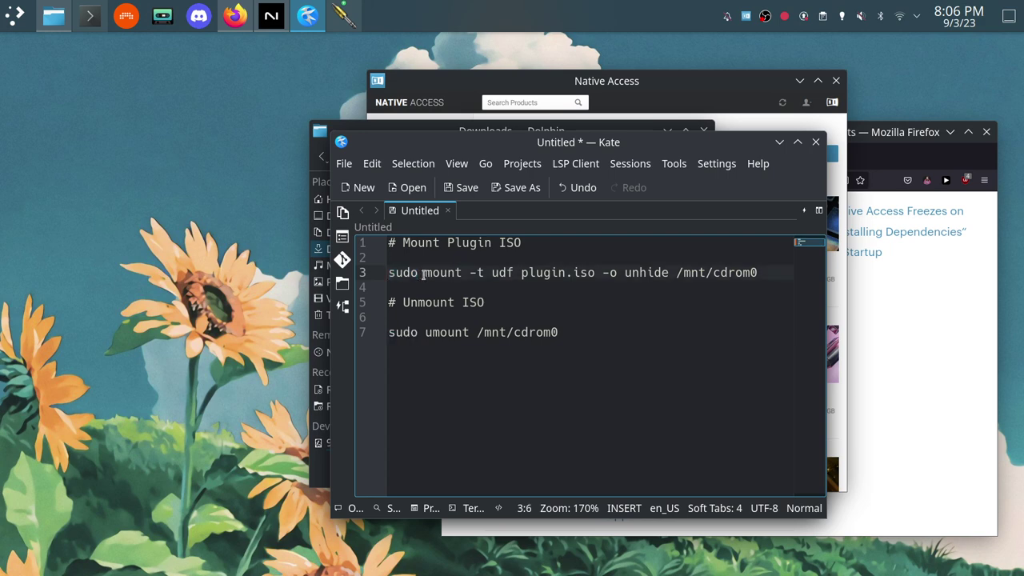
drag(423, 274, 464, 275)
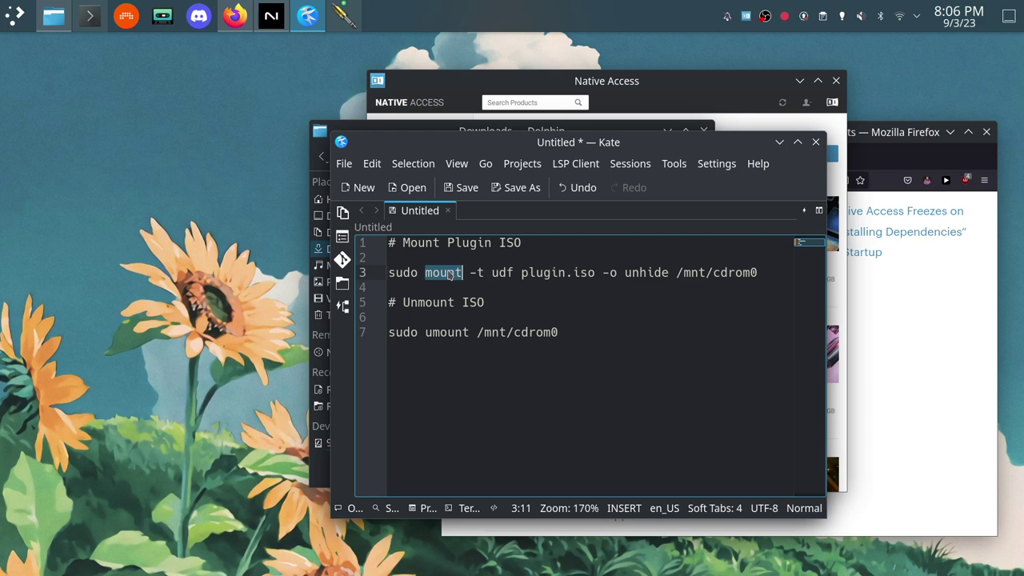
click(468, 275)
drag(471, 273, 513, 273)
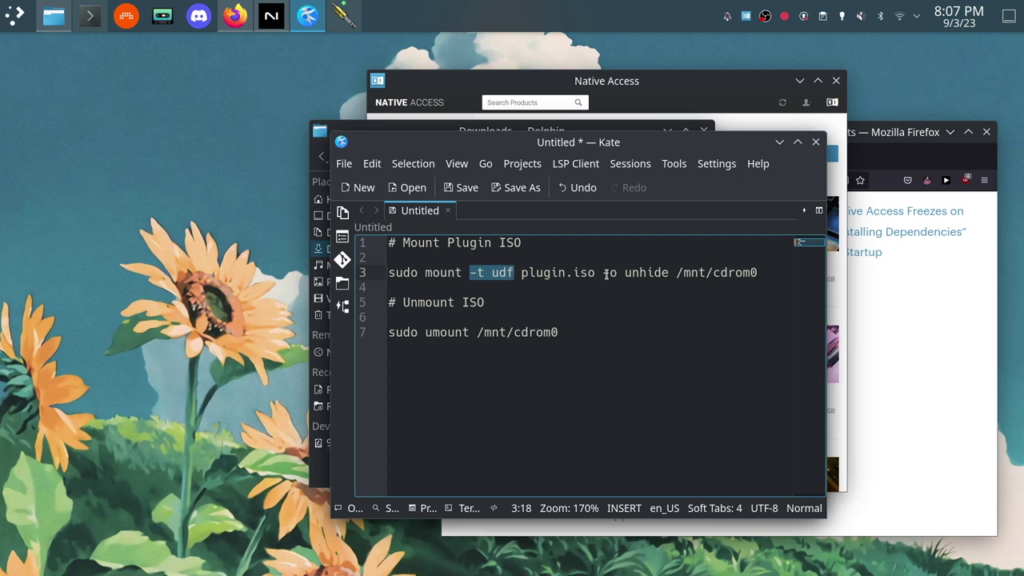
drag(603, 273, 669, 273)
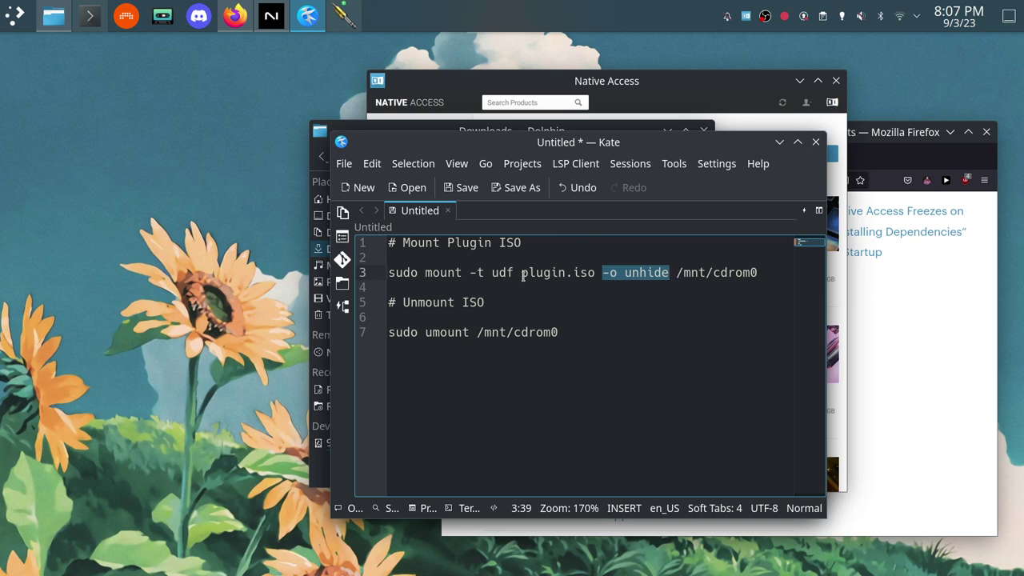
Highlight the plugin.iso file name and the /mnt/cdrom0 mount point
drag(521, 273, 597, 272)
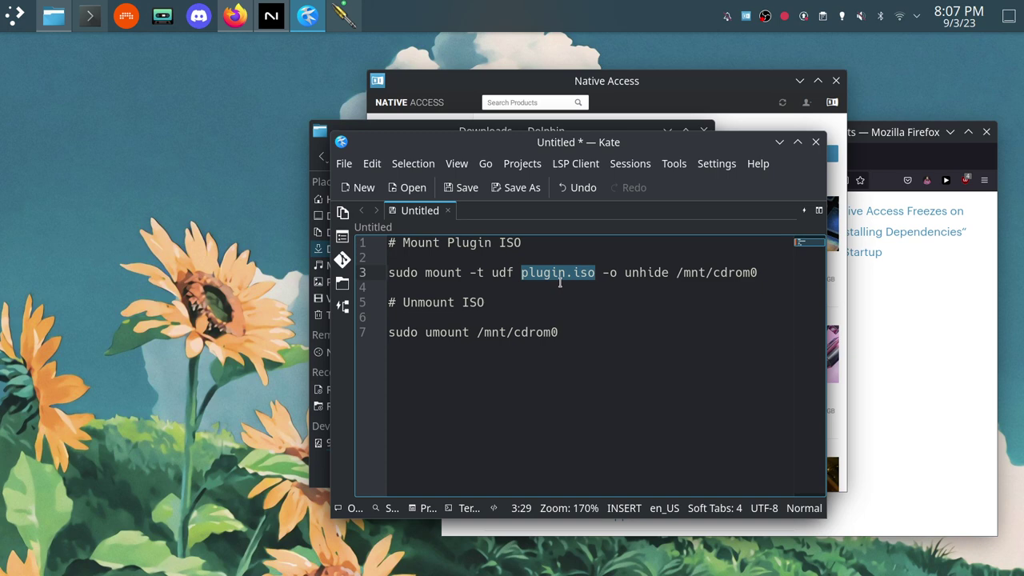
click(675, 272)
drag(675, 272, 760, 274)
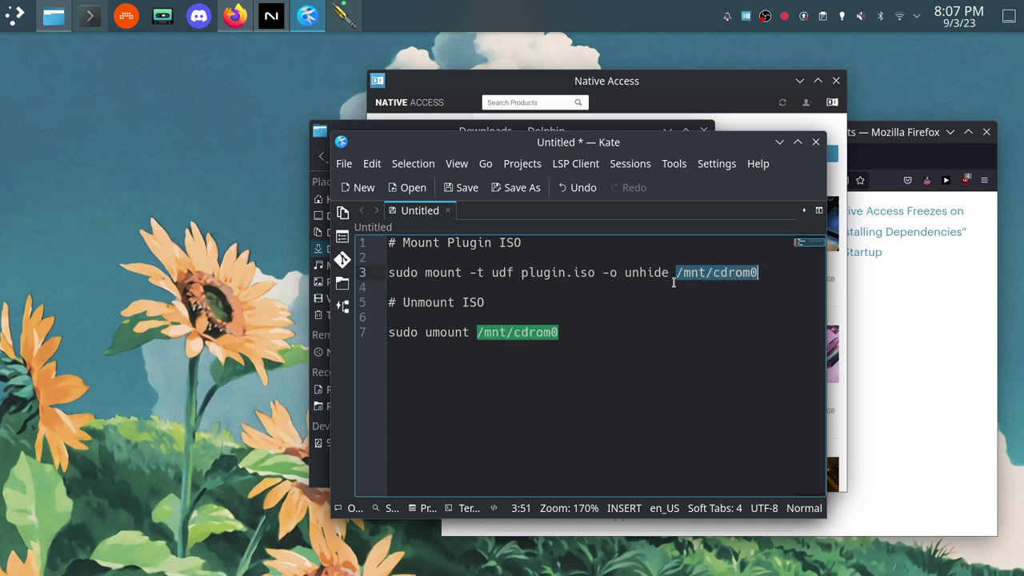
click(762, 275)
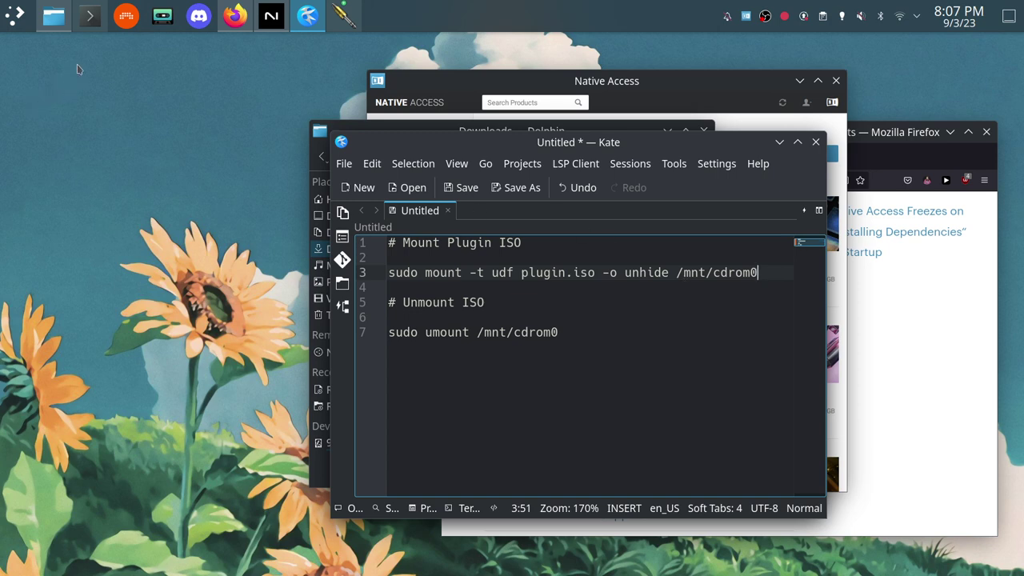
click(88, 19)
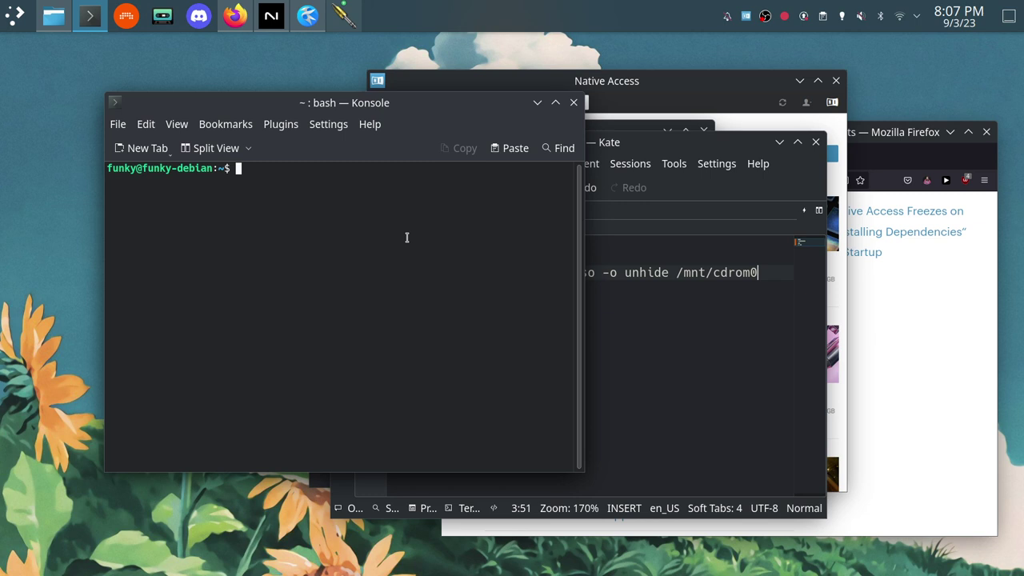
List /mnt to confirm cdrom0 exists, drafting a sudo mkdir /mnt/cdrom0 command without running it
text(ls /mnt)
key(Return)
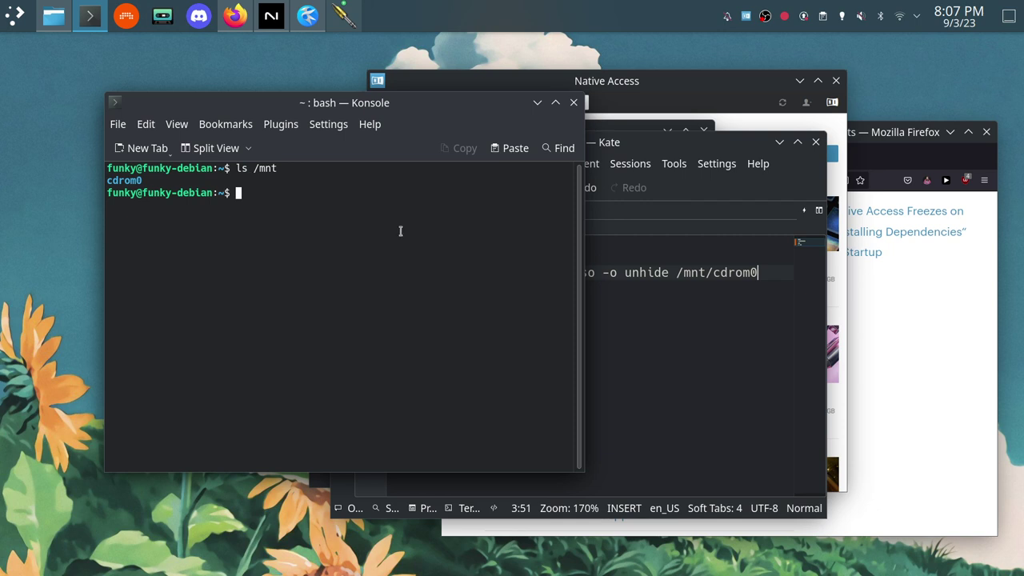
text(m)
key(BackSpace)
text(sudo mkdir /mnt/ced)
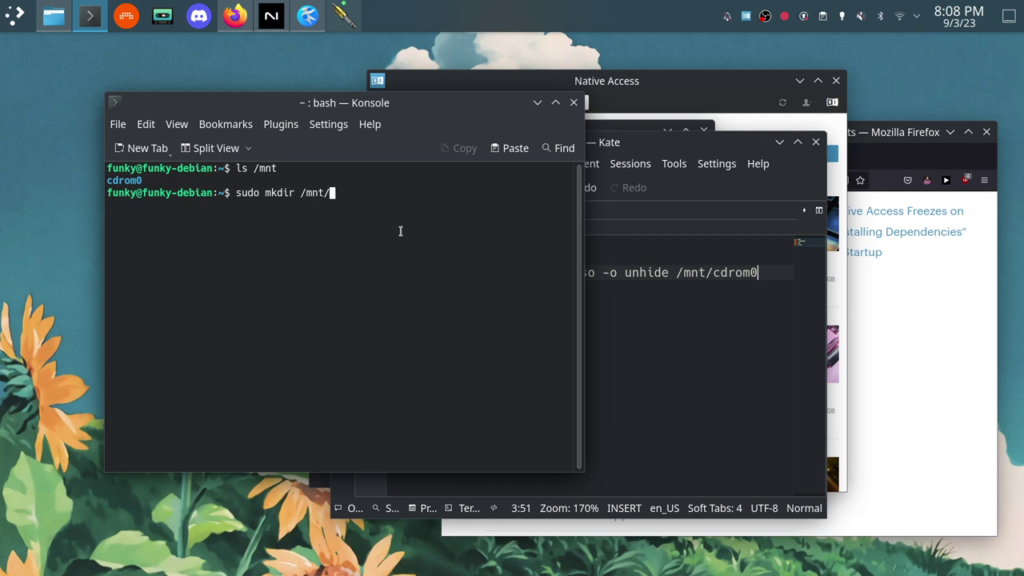
key(BackSpace)
key(BackSpace)
key(Tab)
key(BackSpace)
key(BackSpace)
key(BackSpace)
key(BackSpace)
key(BackSpace)
key(BackSpace)
key(BackSpace)
key(BackSpace)
key(BackSpace)
key(BackSpace)
key(BackSpace)
key(BackSpace)
key(BackSpace)
key(BackSpace)
key(BackSpace)
key(BackSpace)
key(BackSpace)
key(BackSpace)
key(BackSpace)
key(BackSpace)
key(BackSpace)
Clear the terminal and bring the Kate mount script back to the front
text(clear)
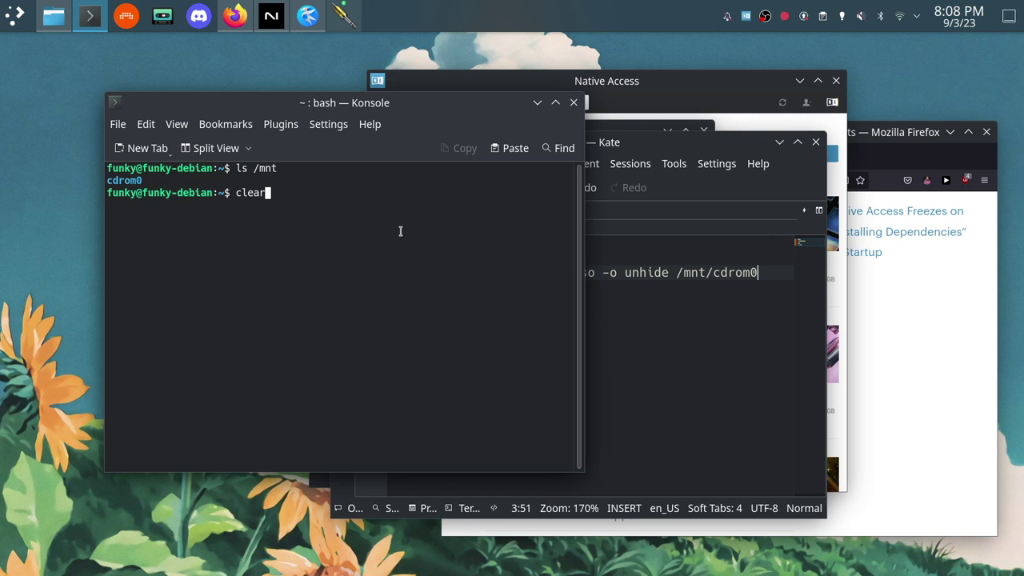
key(Return)
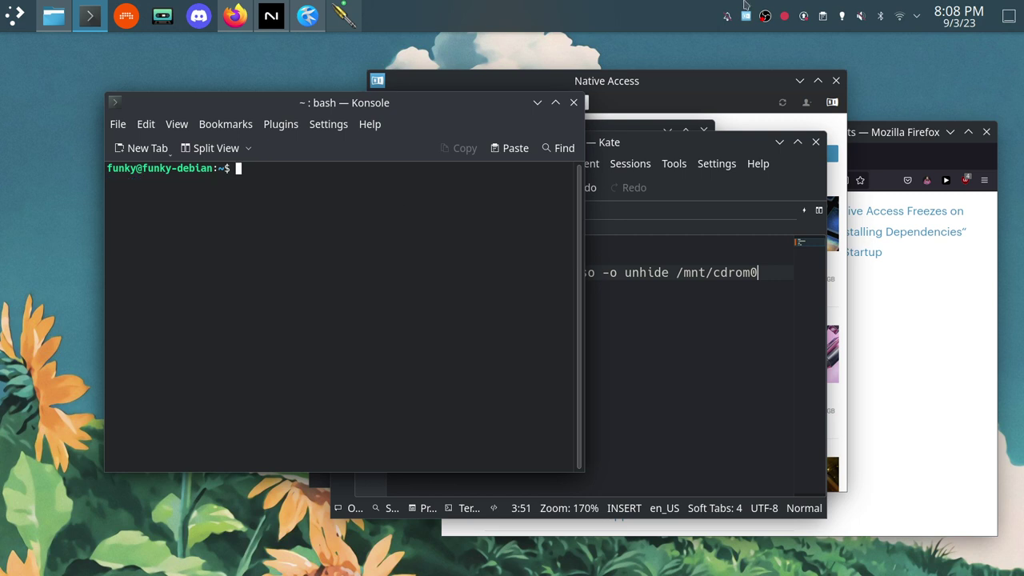
click(671, 146)
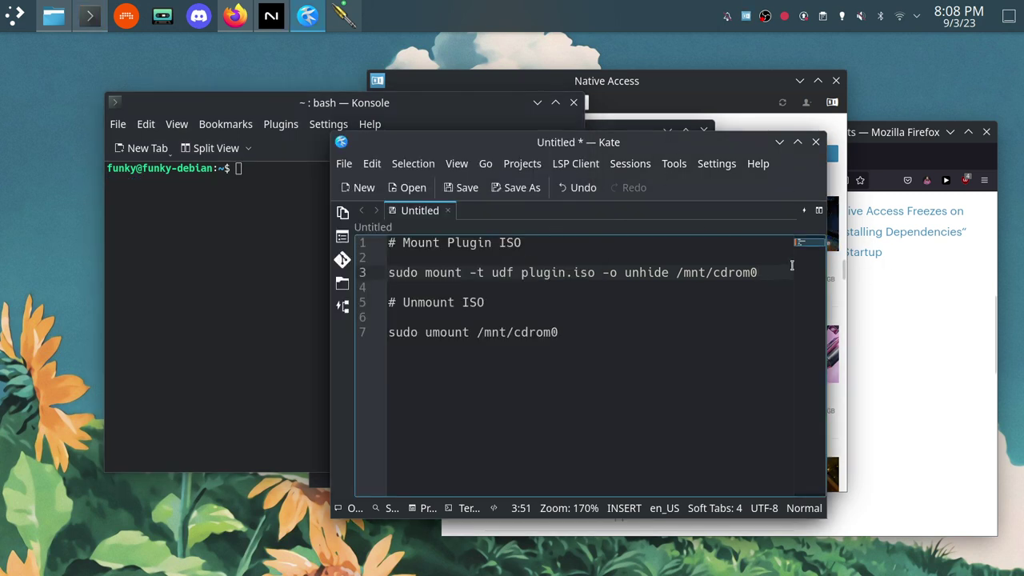
Paste the mount command, swap plugin.iso for Downloads/Hybrid_Keys.iso, and run it with sudo
shift+click(389, 271)
key(ctrl+c)
click(254, 171)
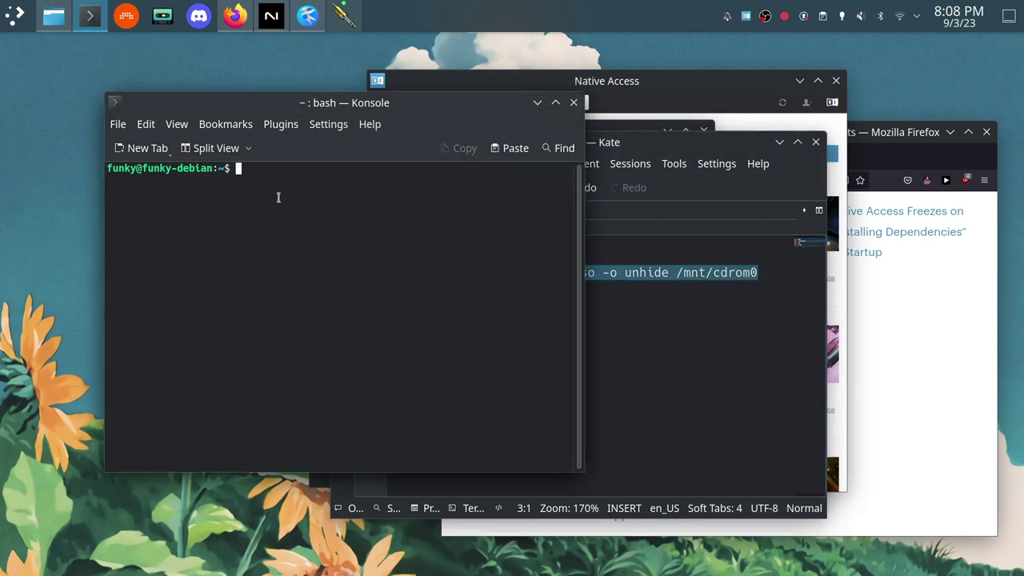
middle_click(279, 180)
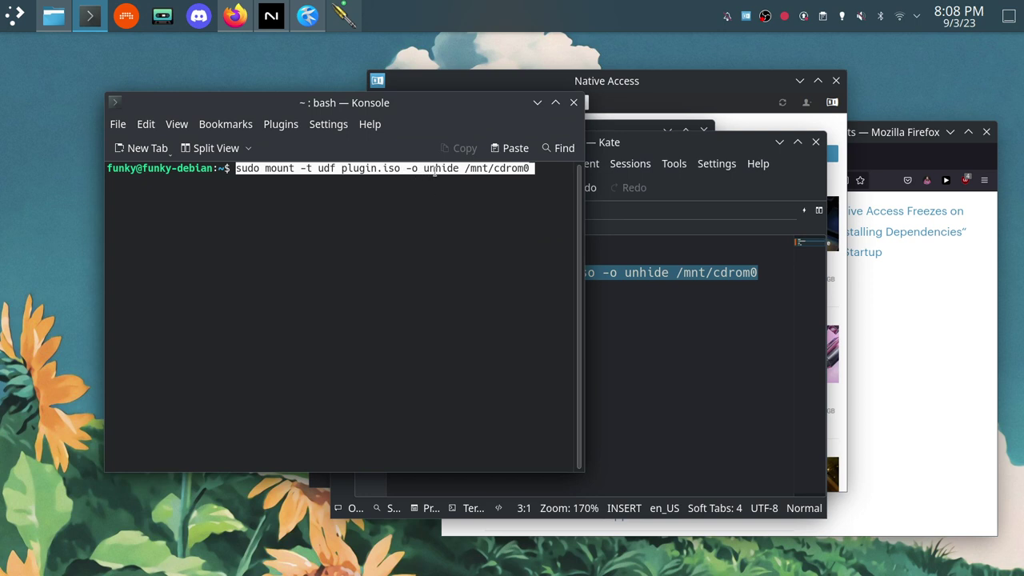
key(Left)
key(Left)
key(Left)
key(Left)
key(Left)
key(Left)
key(Left)
key(Left)
key(Left)
key(Left)
key(Left)
key(Left)
key(Left)
key(Left)
key(Left)
key(Left)
key(Left)
key(Left)
key(Left)
key(Left)
key(Left)
key(Left)
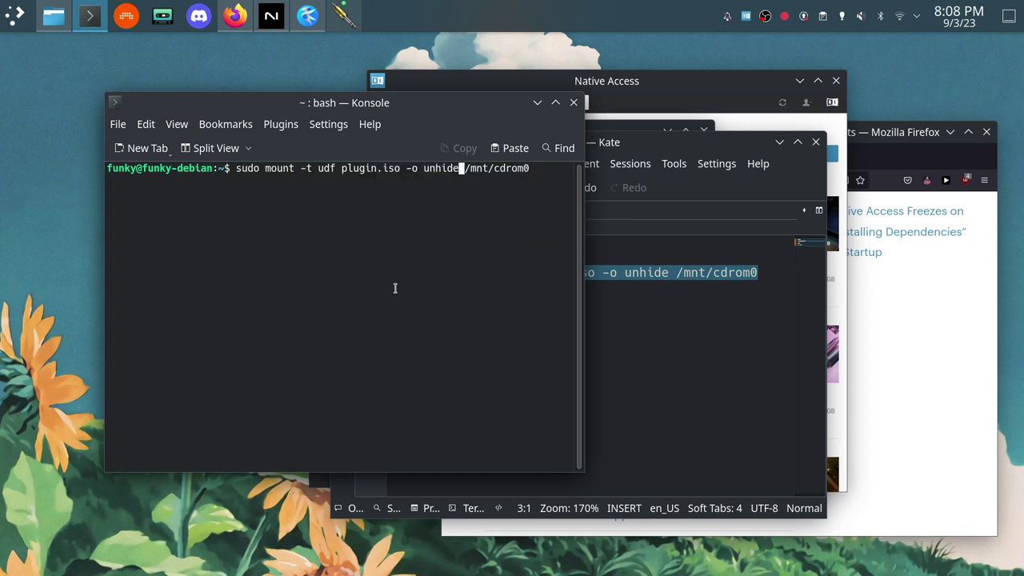
key(BackSpace)
key(BackSpace)
key(BackSpace)
key(BackSpace)
key(BackSpace)
key(BackSpace)
key(BackSpace)
key(BackSpace)
key(BackSpace)
key(BackSpace)
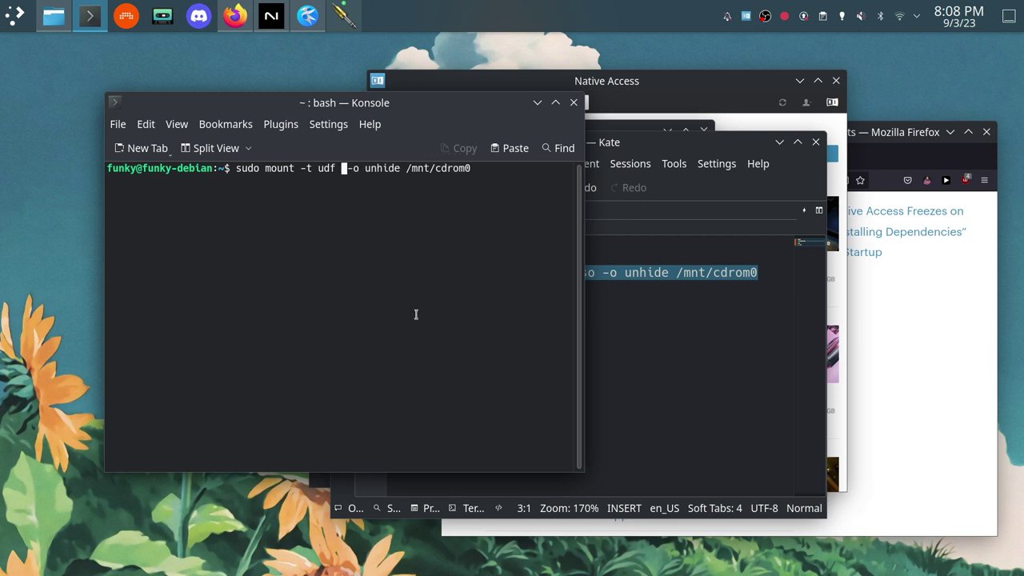
text(Downloads/)
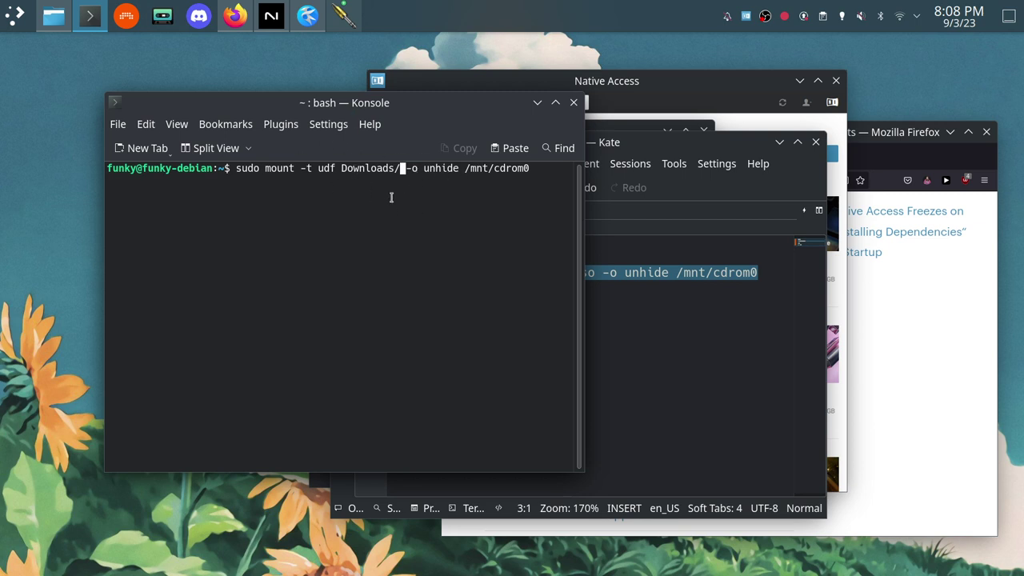
text(Hybrid_Keys.iso)
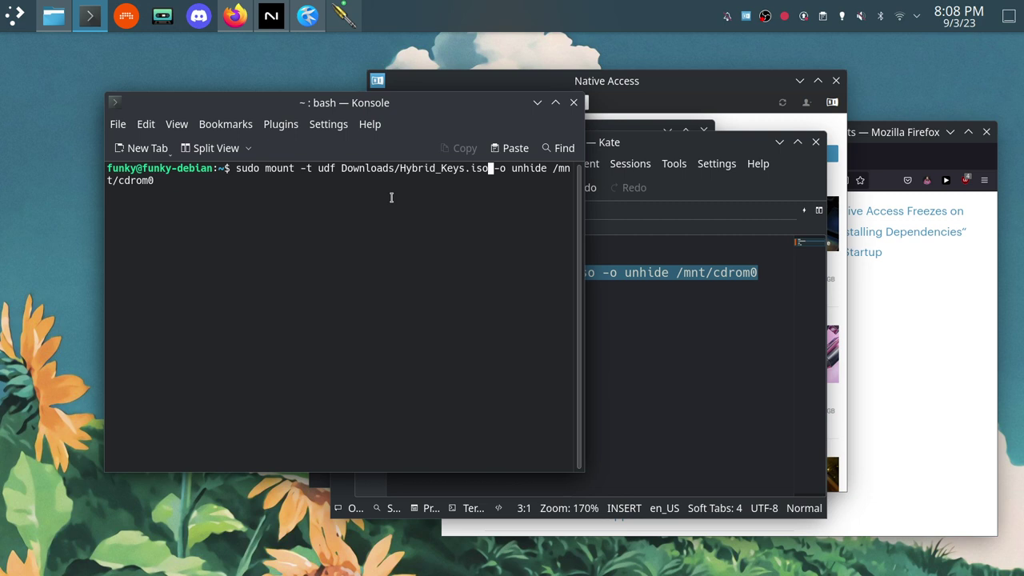
key(Return)
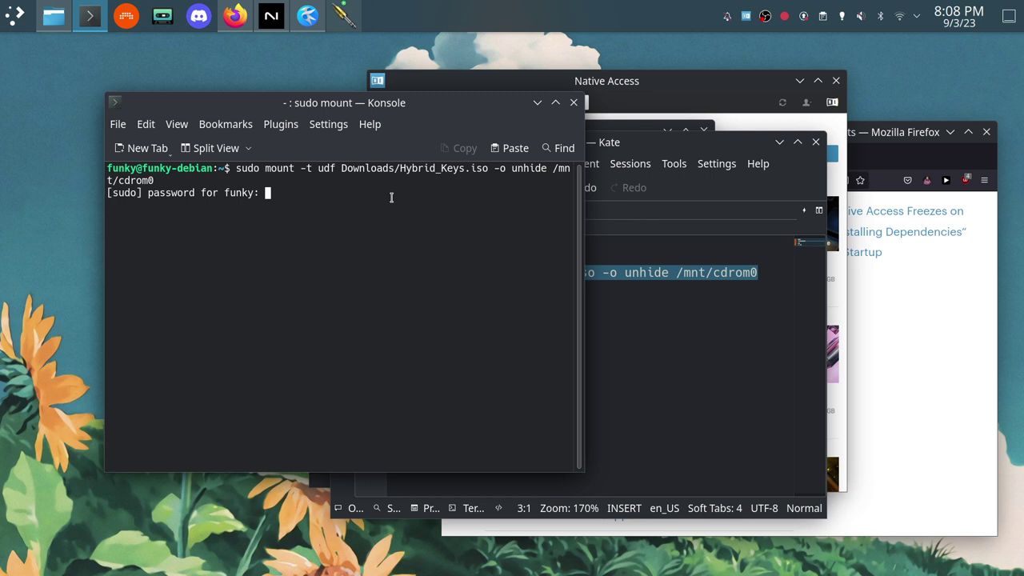
key(Return)
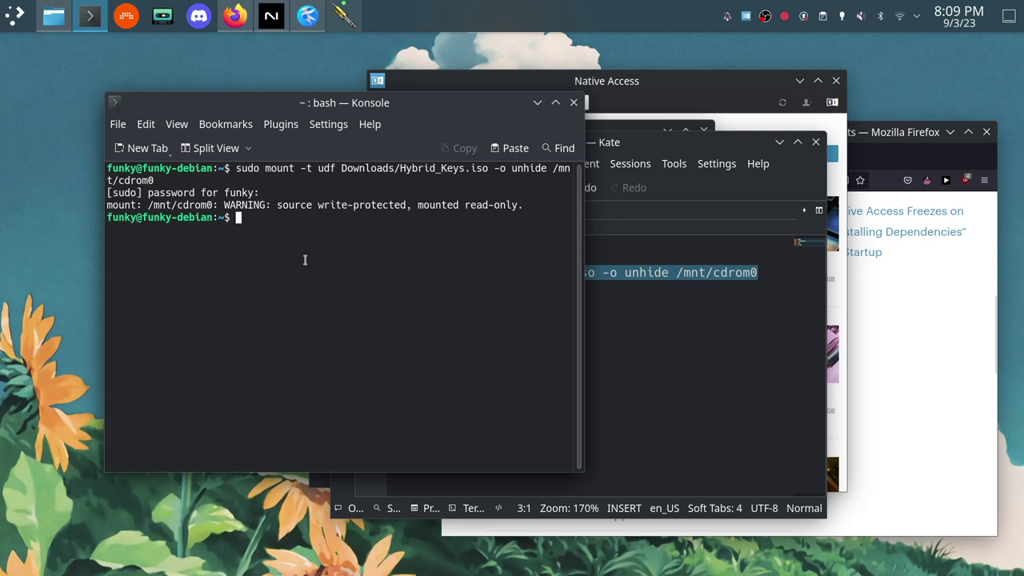
Launch Hybrid Keys 2.0.2 Setup PC.exe from the mounted Hybrid_Keys.iso with the Wine Windows Program Loader
click(55, 16)
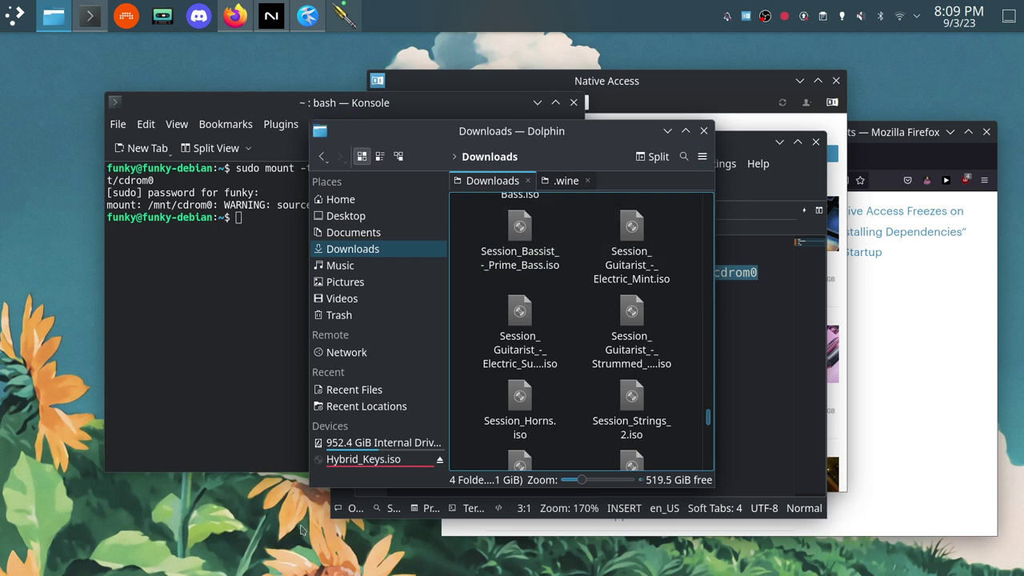
click(381, 468)
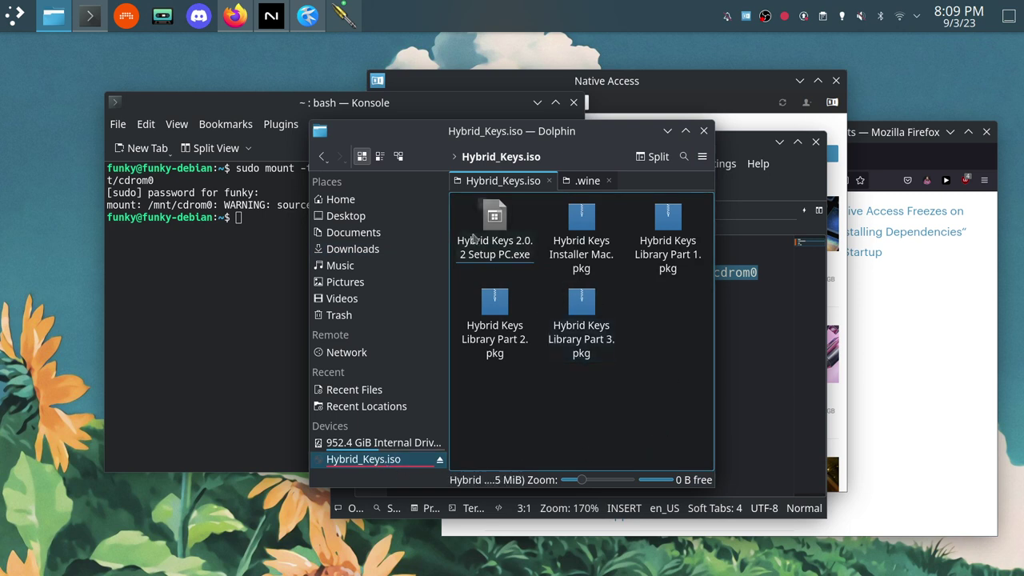
right_click(500, 231)
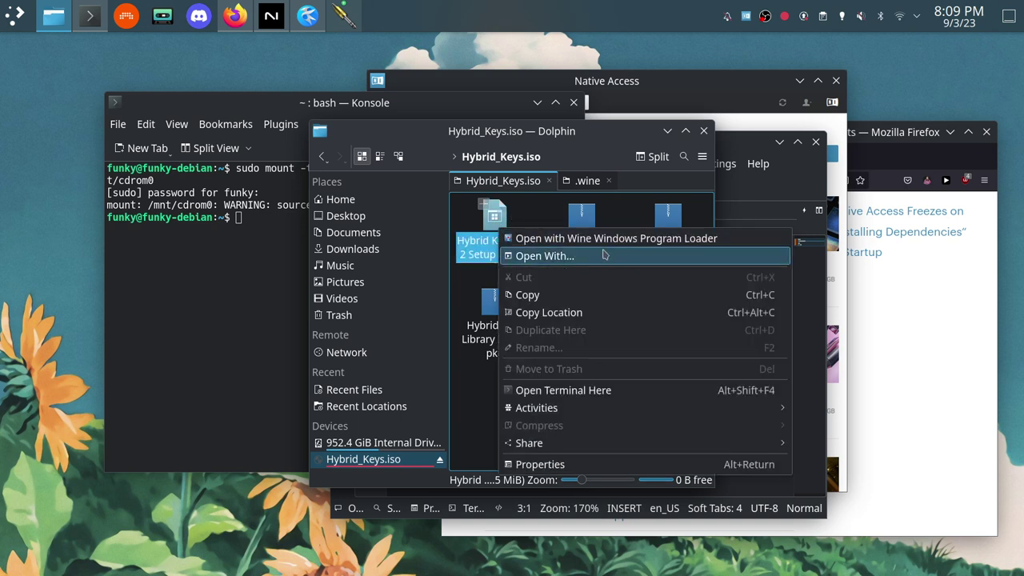
click(649, 245)
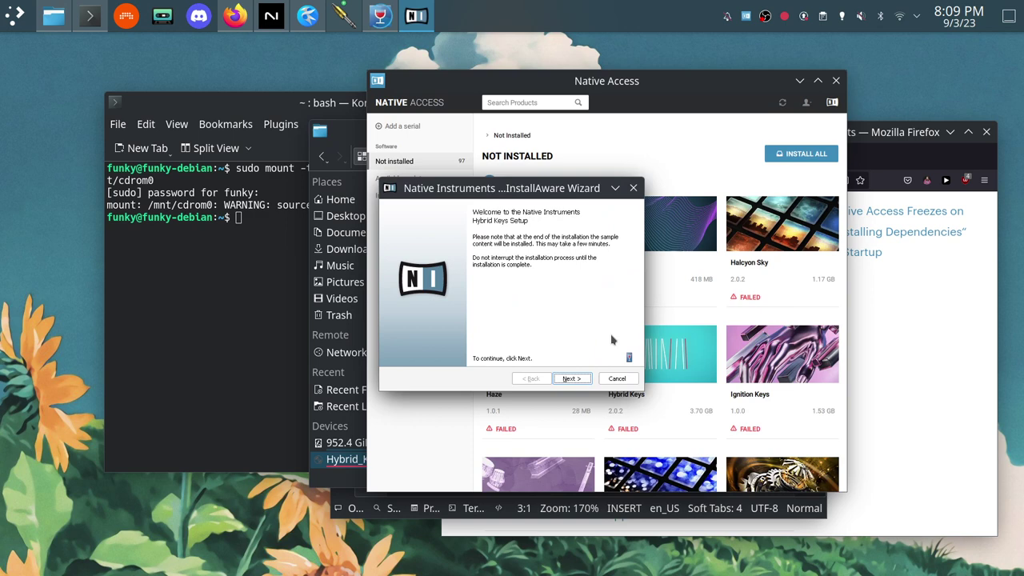
Advance past the welcome and English language pages, accept the license terms, and pass Custom Setup
click(583, 379)
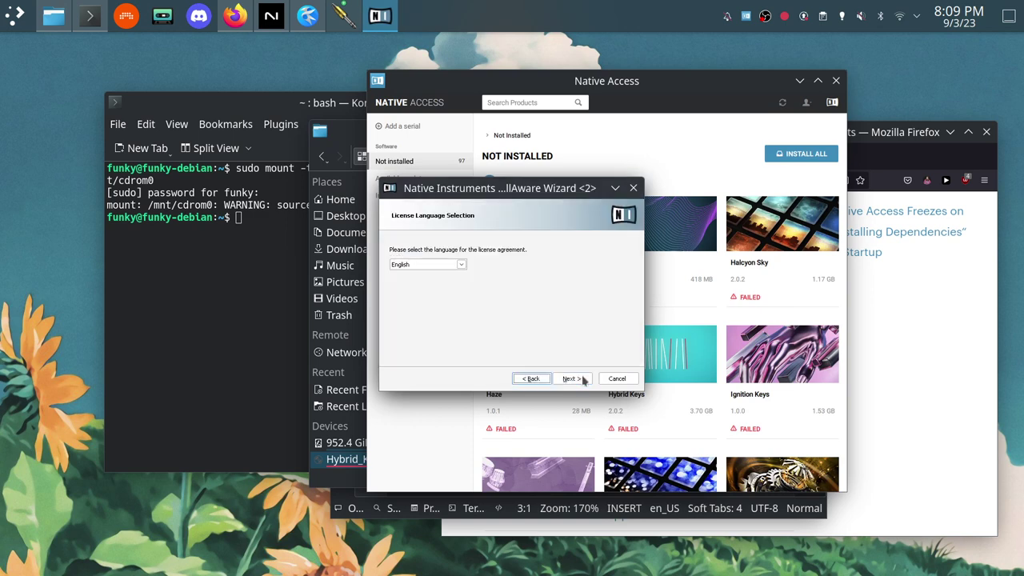
click(584, 379)
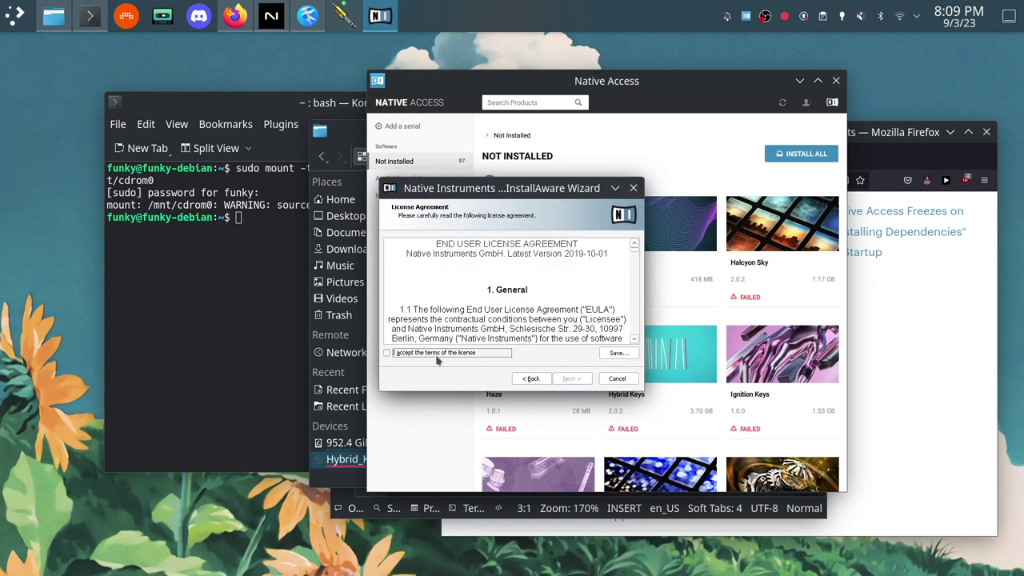
click(438, 356)
click(581, 380)
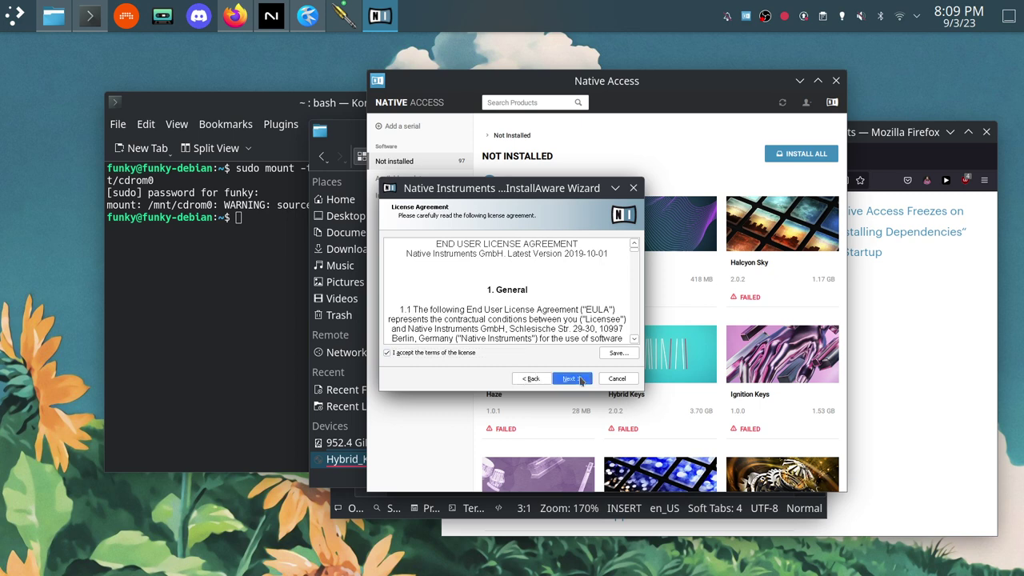
click(581, 381)
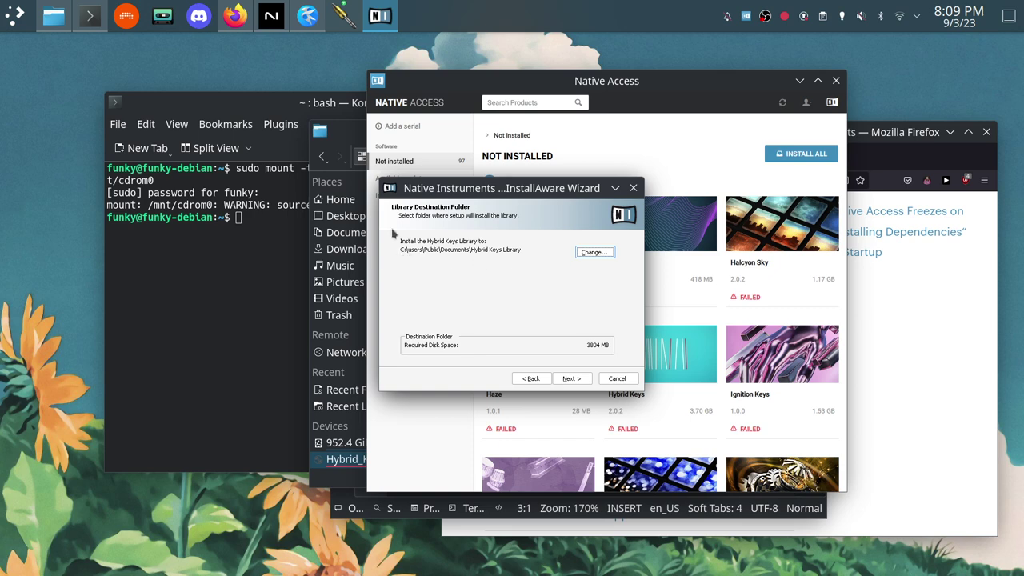
Switch Dolphin to the .wine folder, then install to the default library folder and finish
click(354, 132)
click(580, 181)
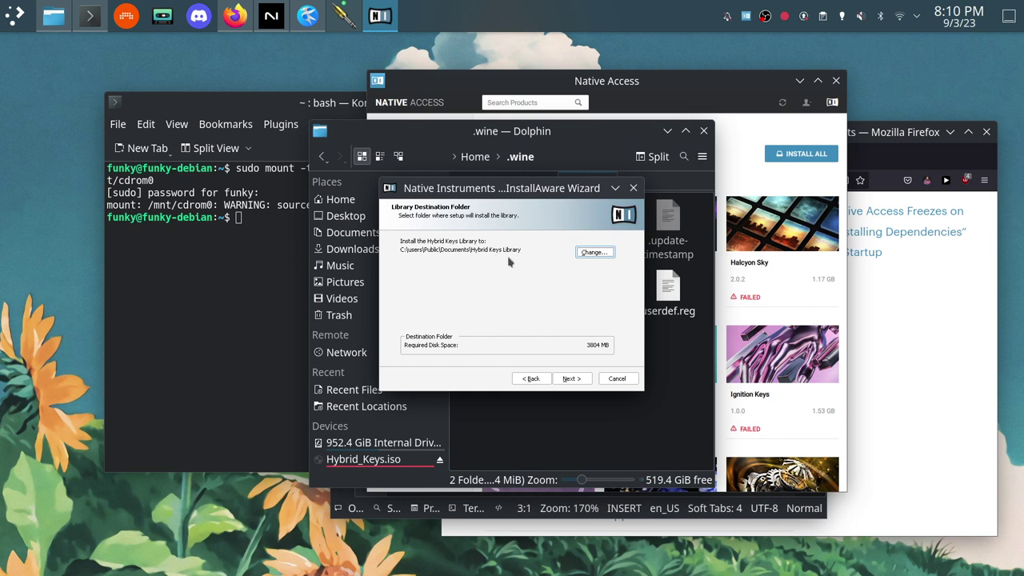
click(570, 379)
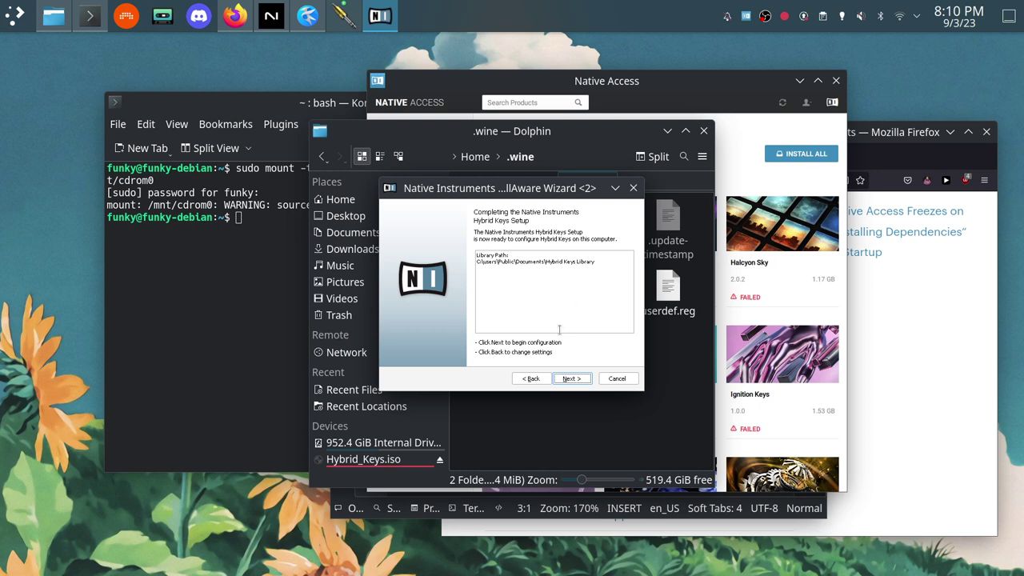
click(582, 381)
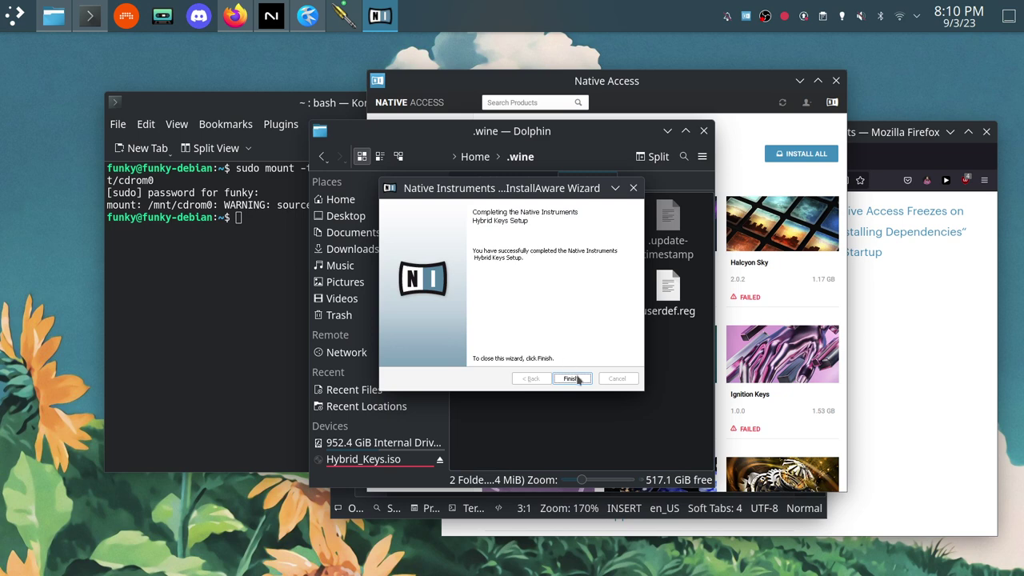
click(572, 380)
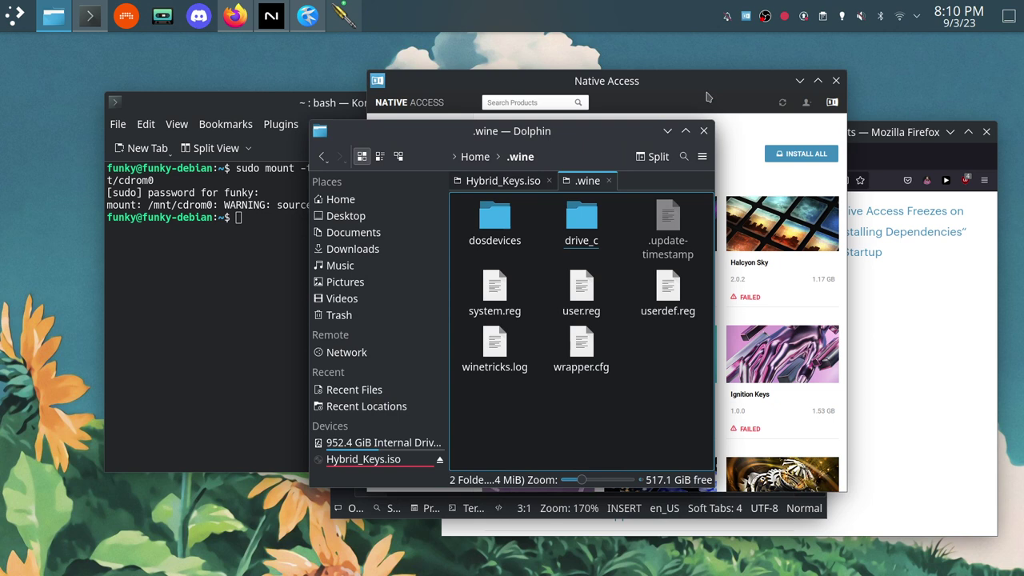
Refresh the Native Access product list and check Available updates
click(709, 97)
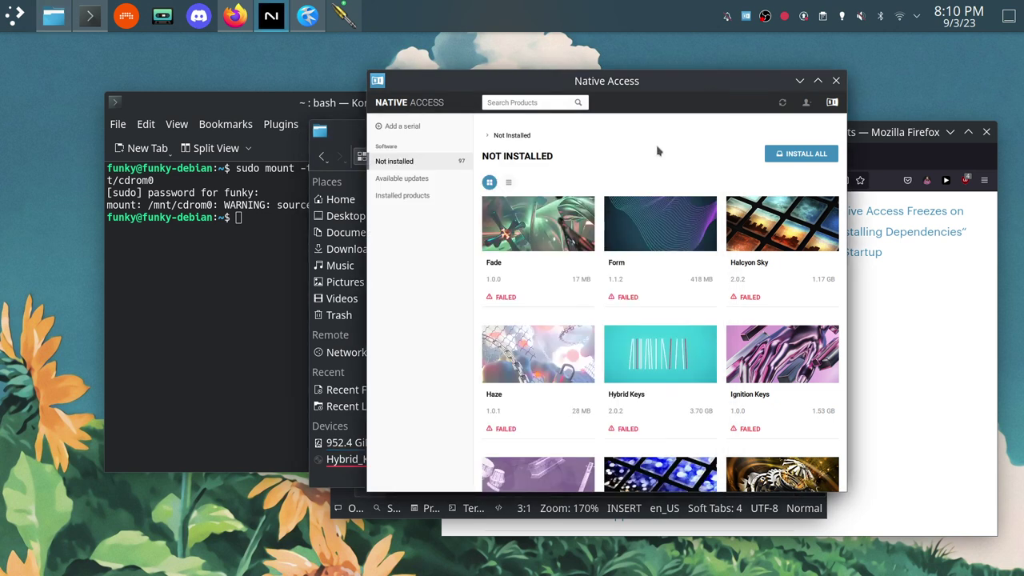
click(784, 106)
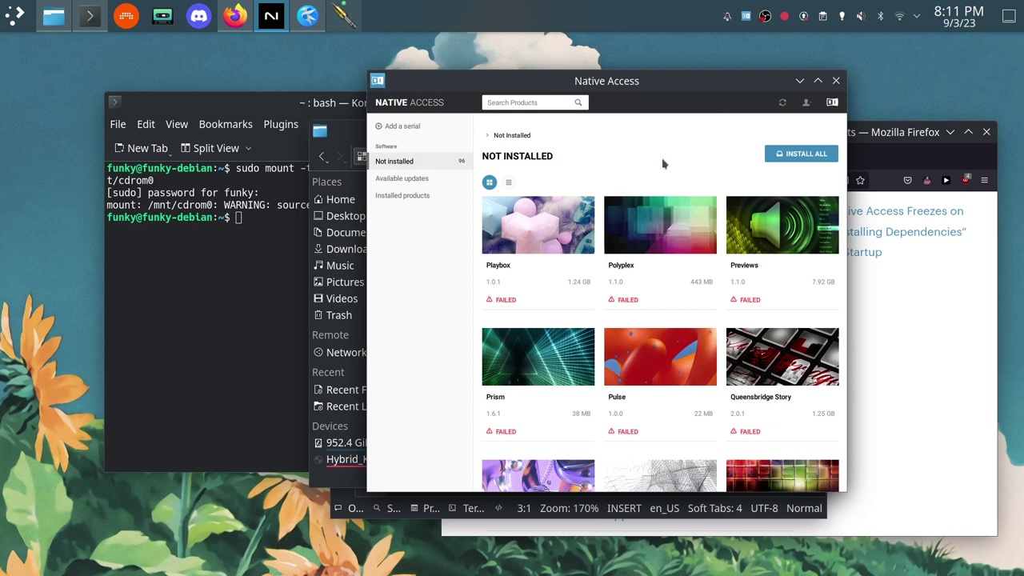
click(438, 181)
click(428, 162)
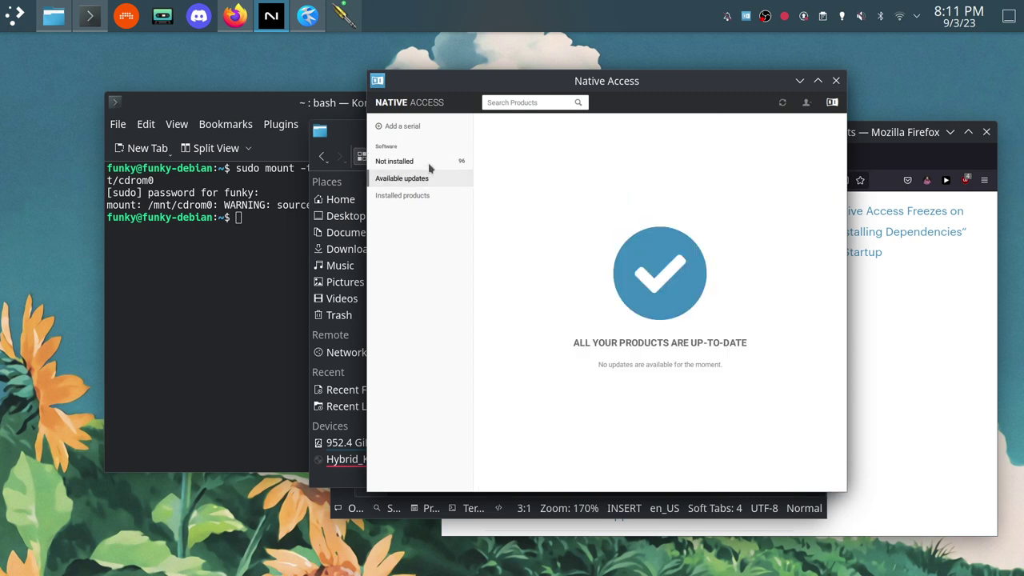
Show the Installed products page and scroll through its product grid
click(441, 199)
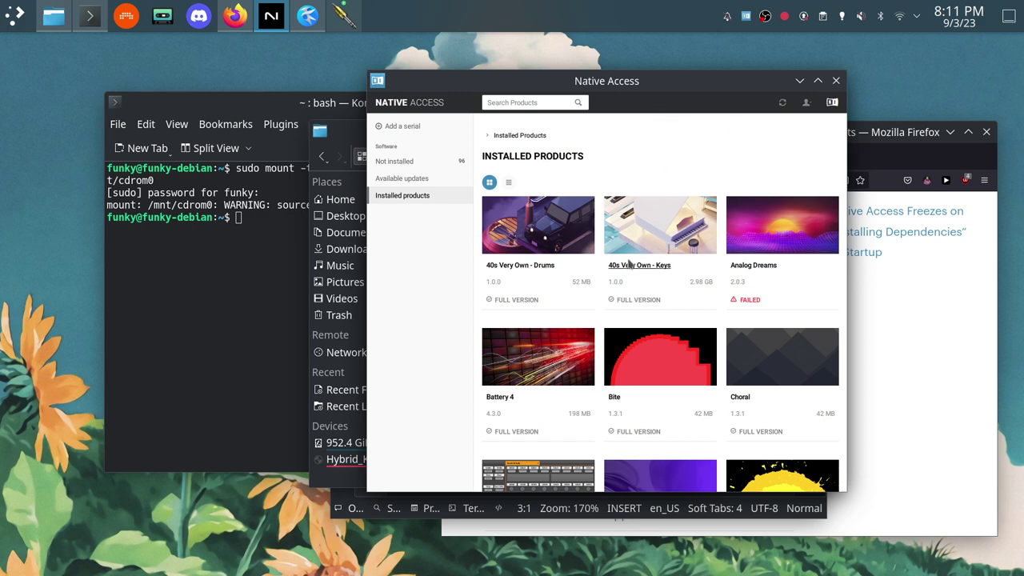
scroll(626, 290, down, 3)
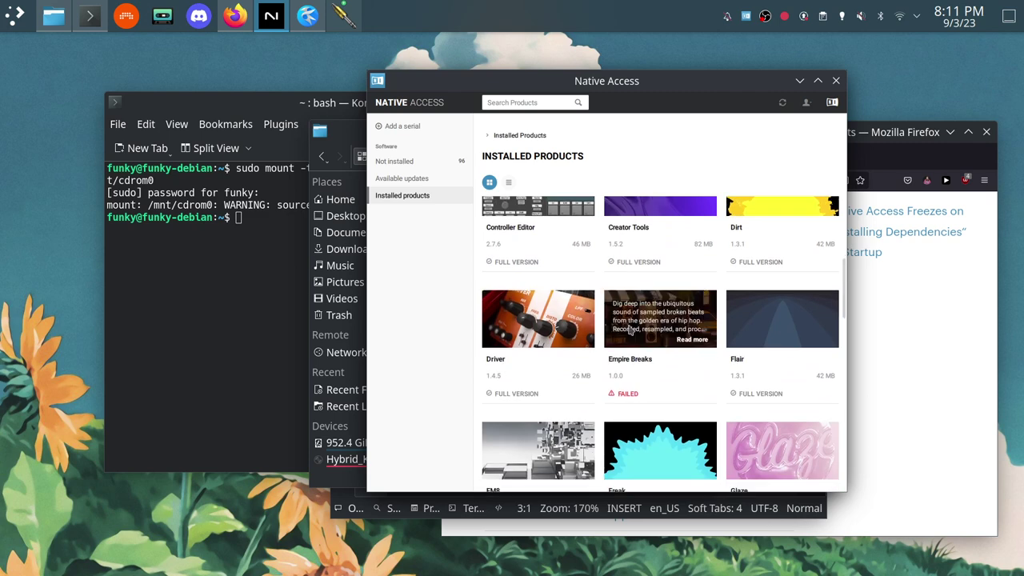
scroll(670, 294, up, 2)
scroll(670, 295, up, 1)
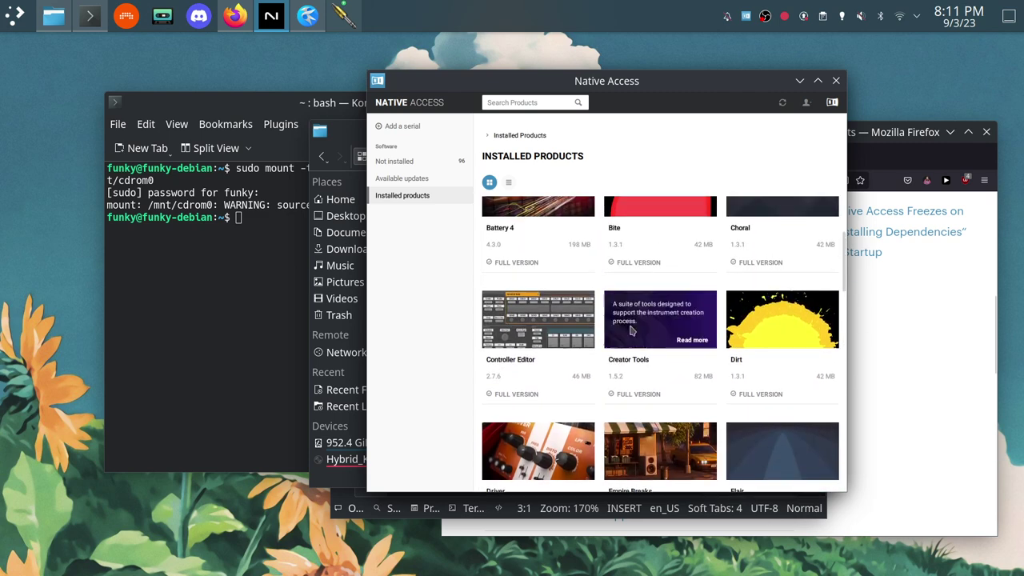
scroll(720, 316, down, 10)
scroll(729, 320, down, 1)
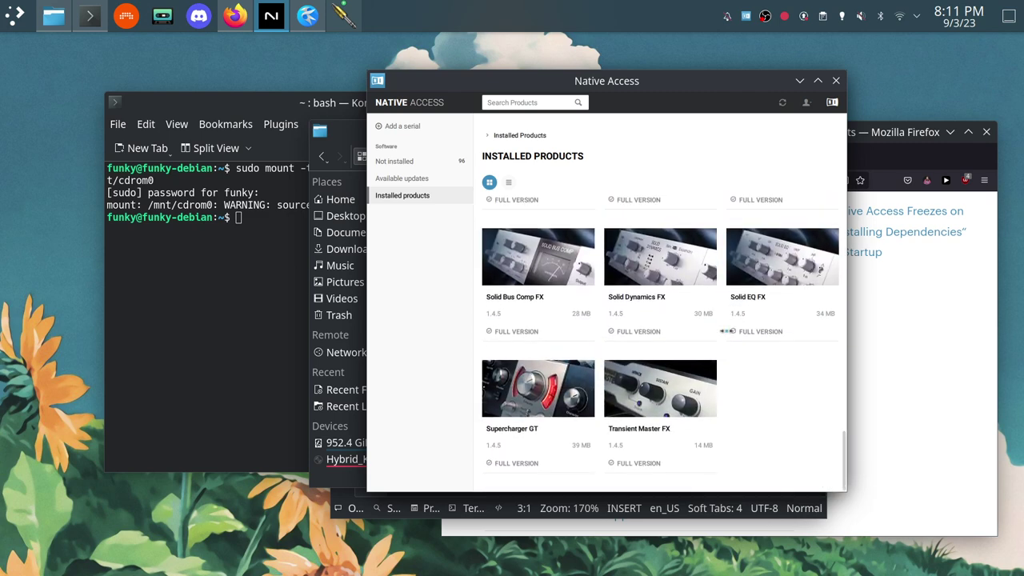
scroll(728, 336, up, 6)
scroll(728, 364, up, 2)
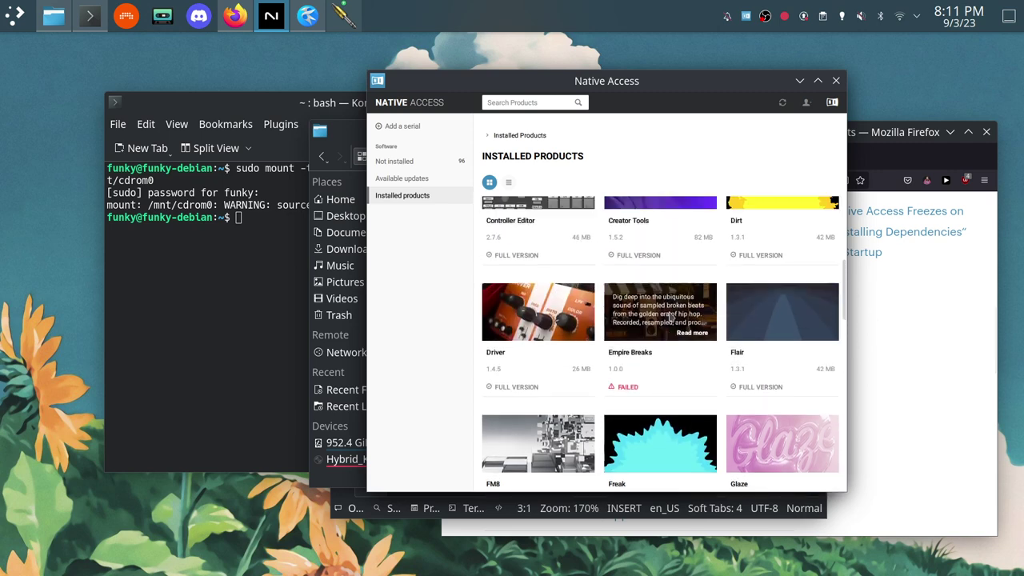
scroll(670, 316, up, 5)
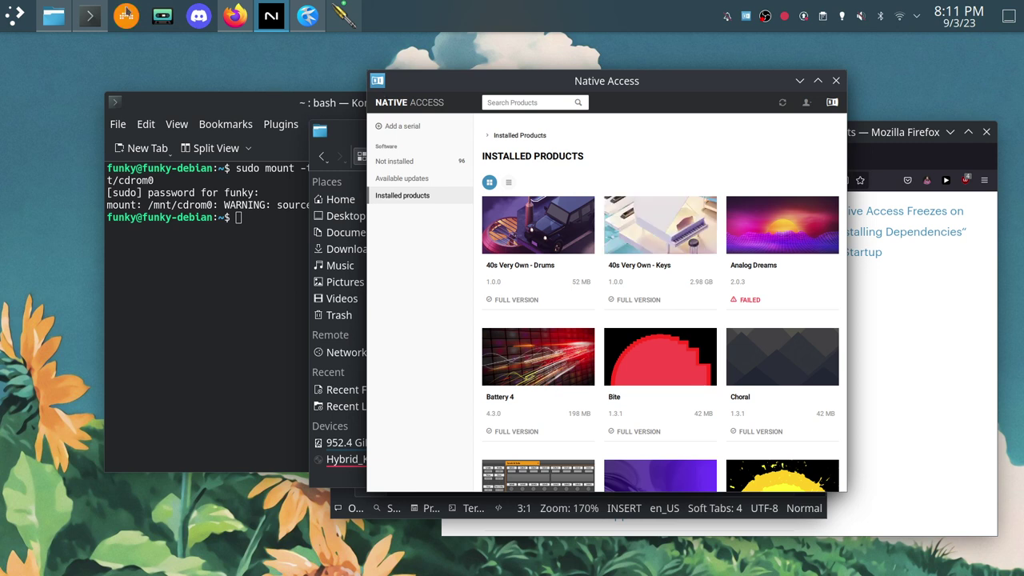
Start a new empty Bitwig project and add Kontakt to the Inst 1 track, searching 'kon'
click(127, 20)
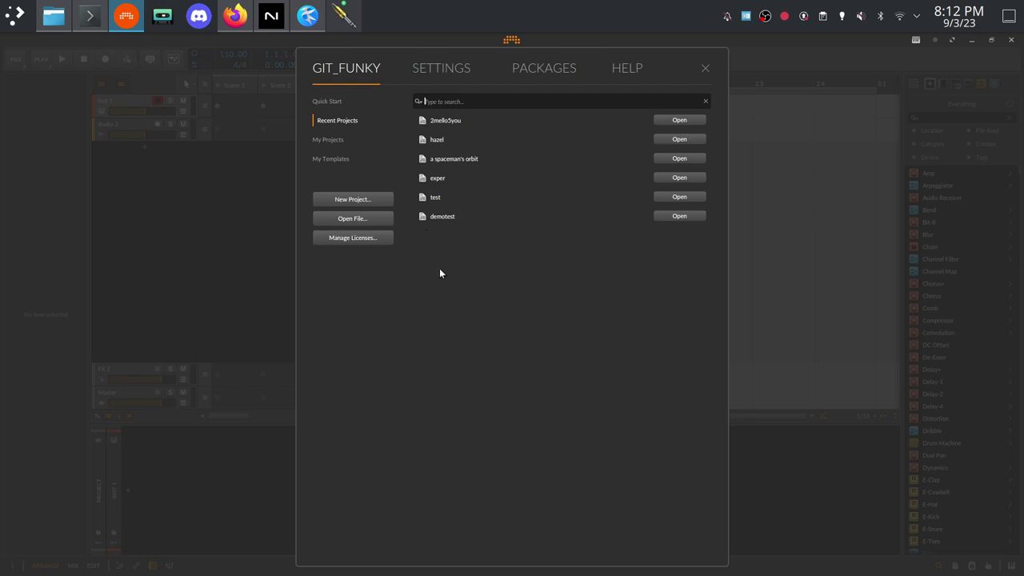
click(376, 200)
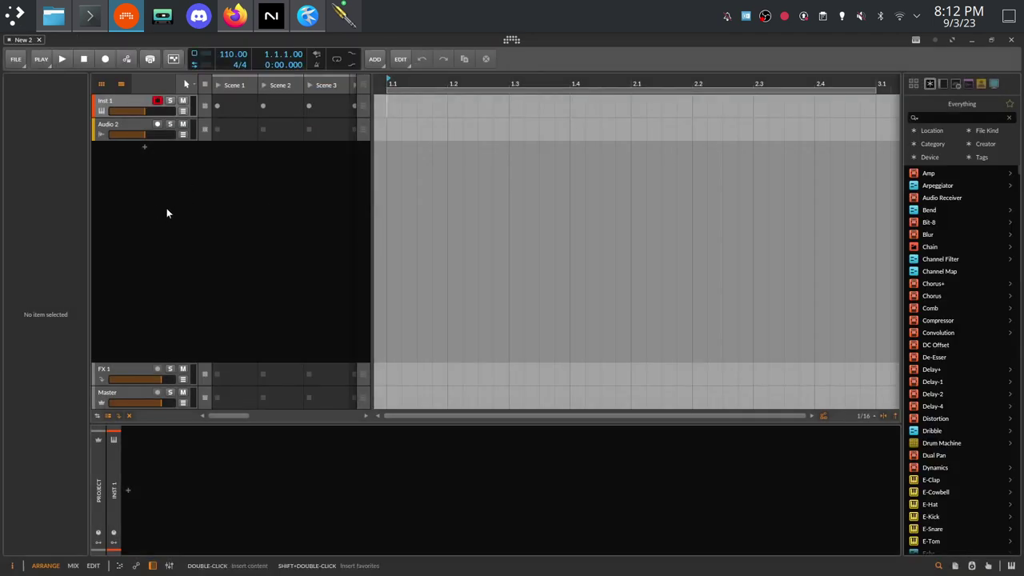
click(132, 104)
click(46, 251)
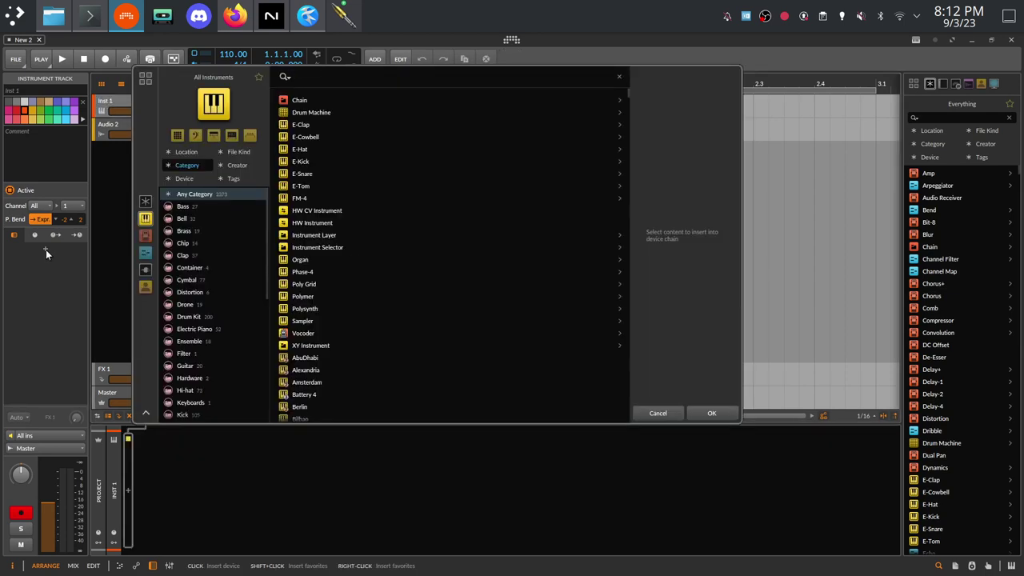
text(kon)
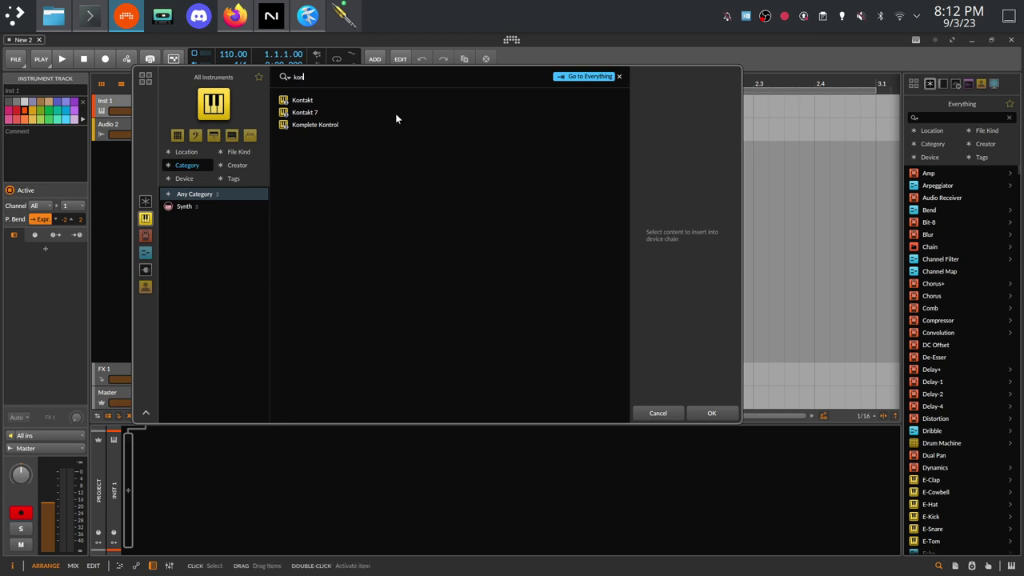
click(320, 101)
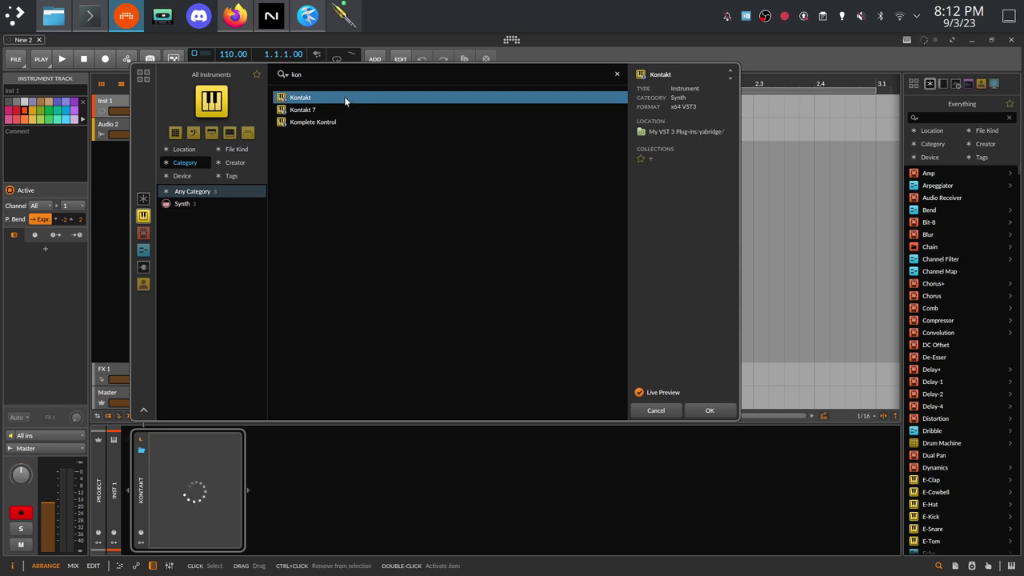
key(Return)
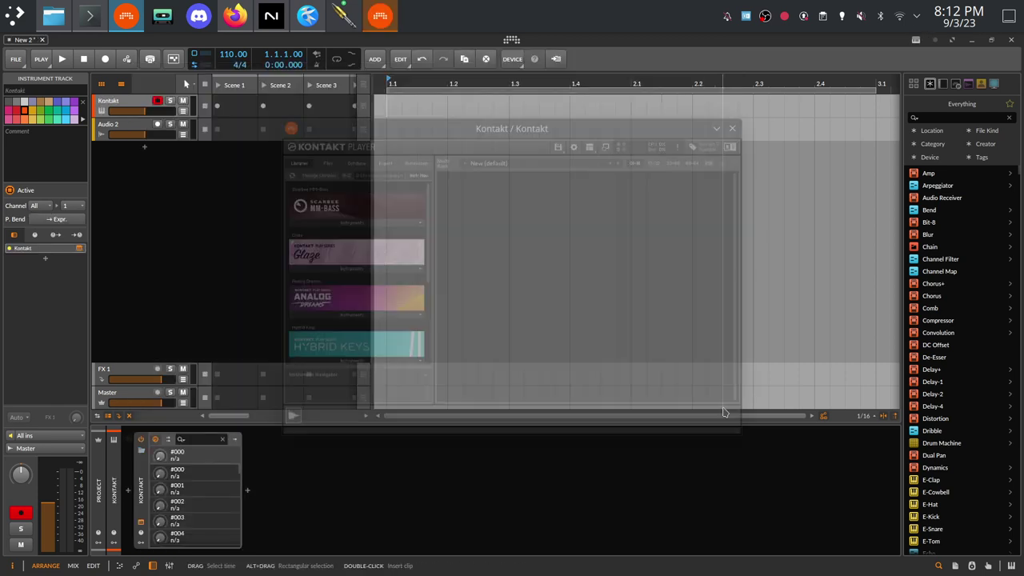
Scroll Kontakt's Libraries list to confirm Hybrid Keys appears, then close the plugin window
scroll(316, 236, down, 3)
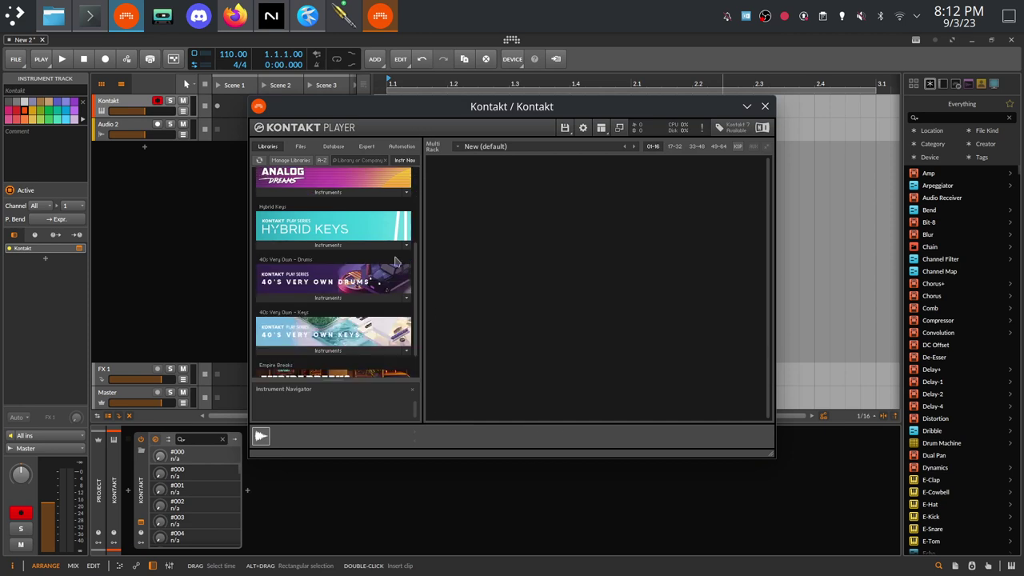
scroll(368, 252, down, 3)
scroll(328, 276, up, 5)
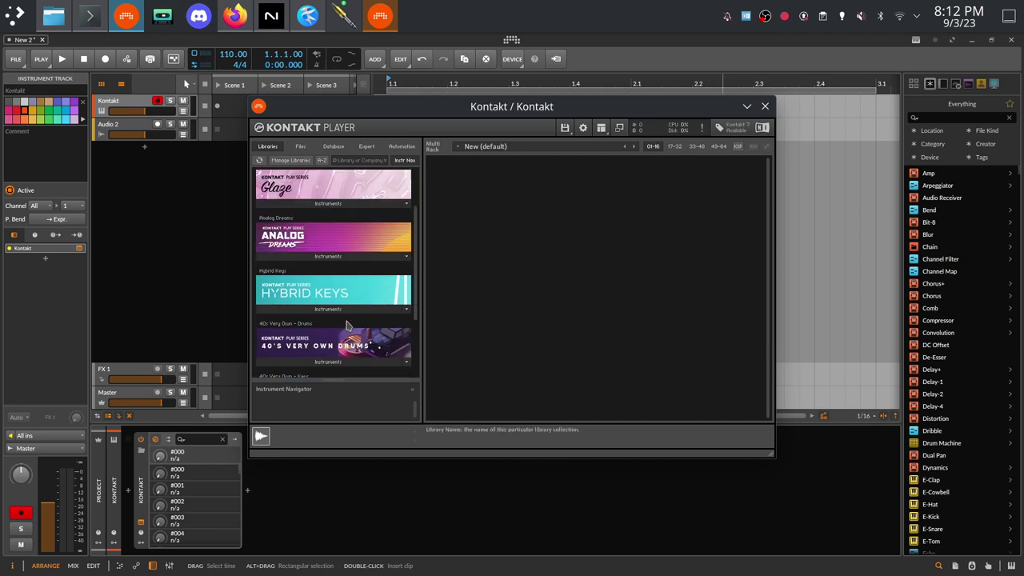
scroll(326, 272, down, 2)
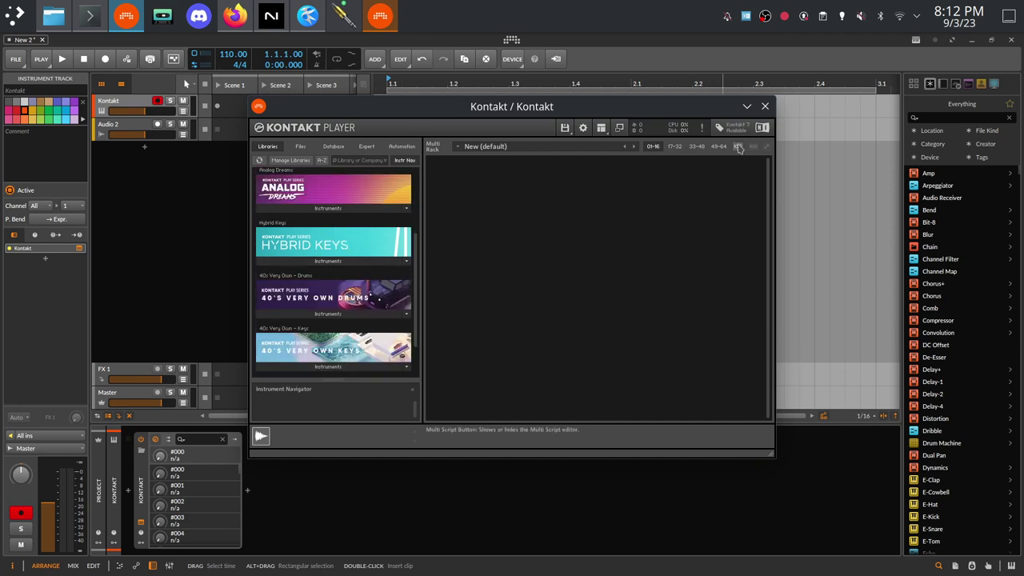
click(765, 107)
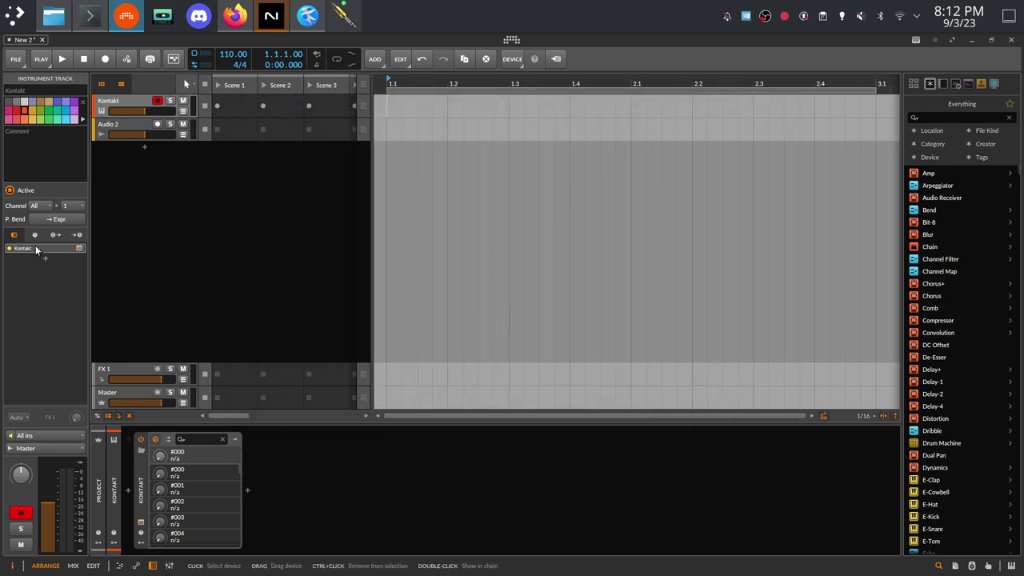
Delete the Kontakt device and insert Kontakt 7 on the empty chain, searching 'kont'
right_click(35, 247)
click(149, 368)
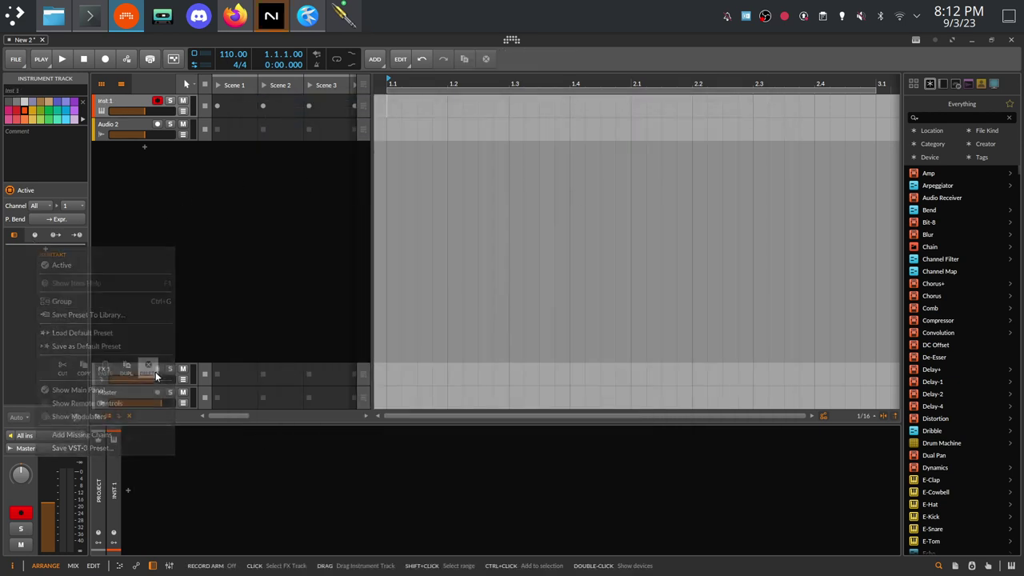
double_click(49, 255)
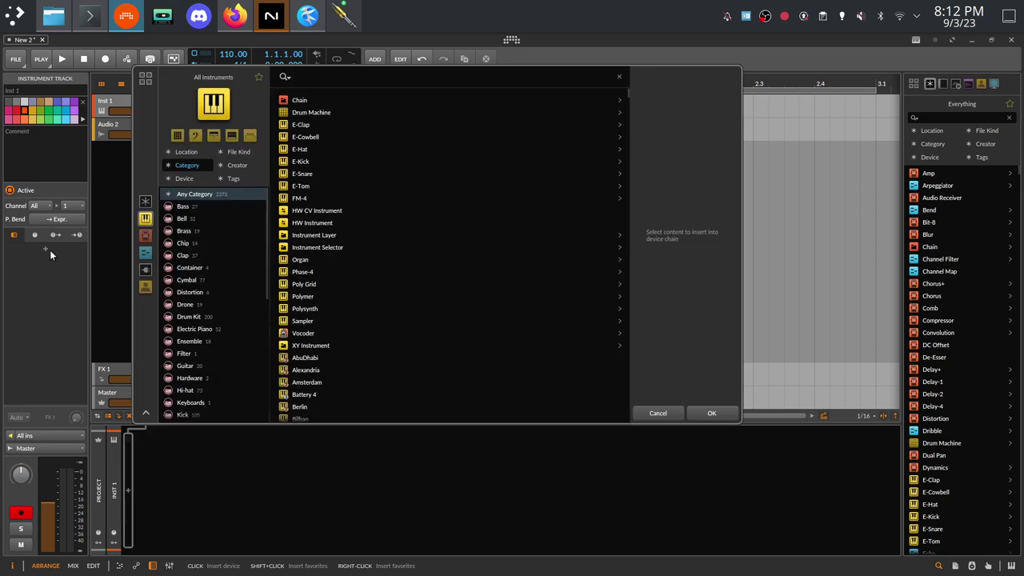
text(kont)
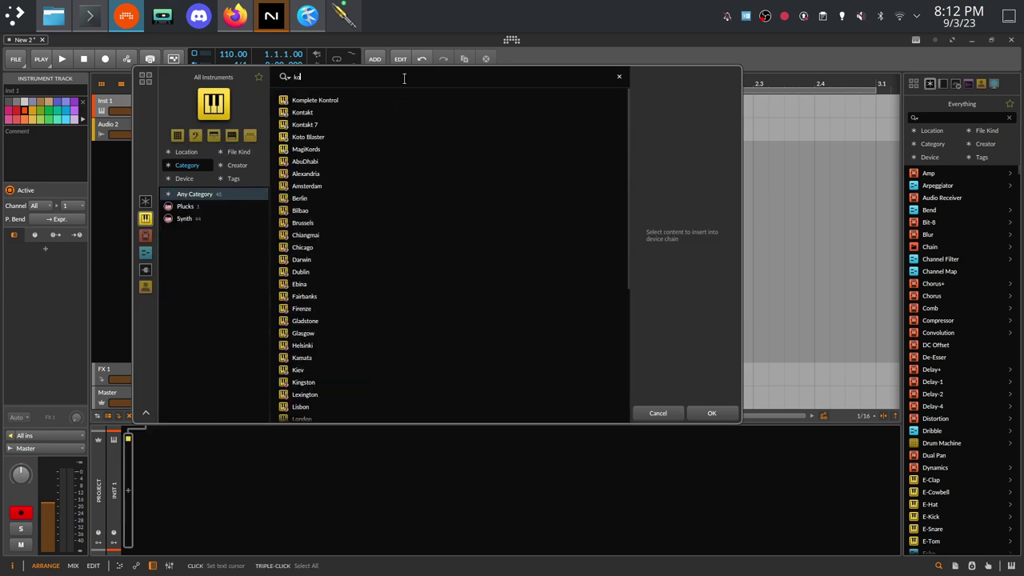
click(316, 111)
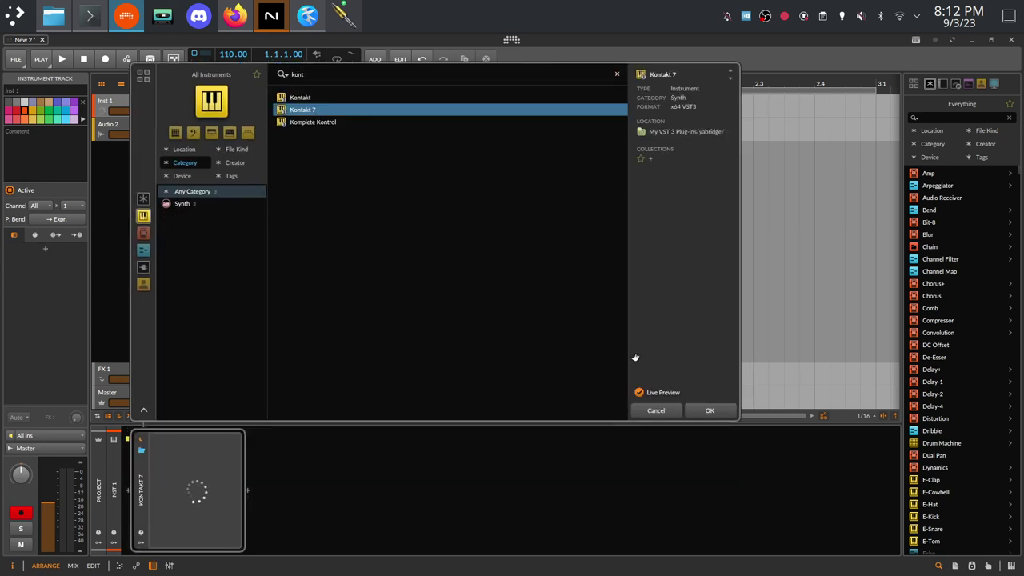
click(690, 413)
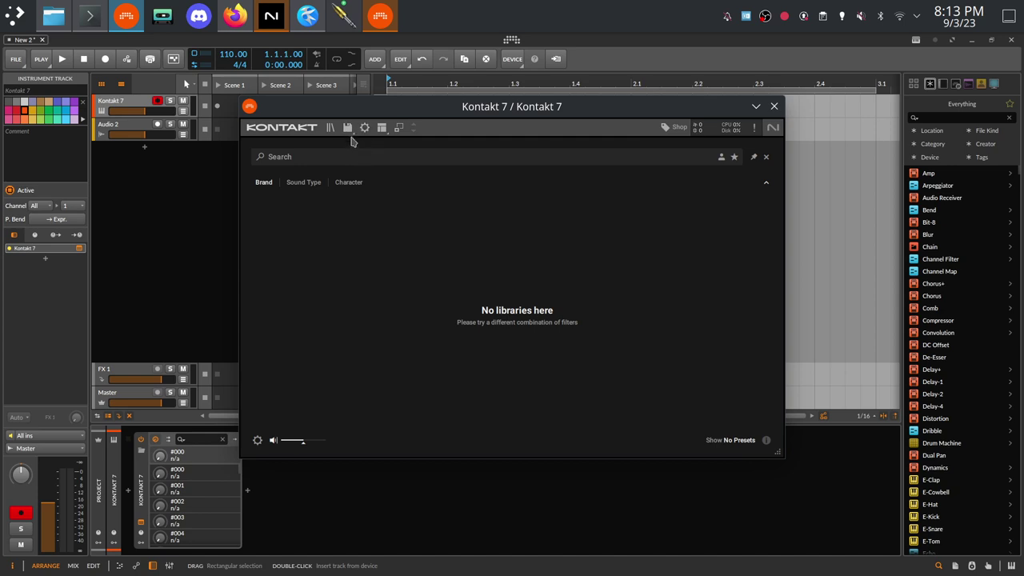
In Kontakt's Files > Load dialog, browse to C:\users\Public\Documents
click(351, 132)
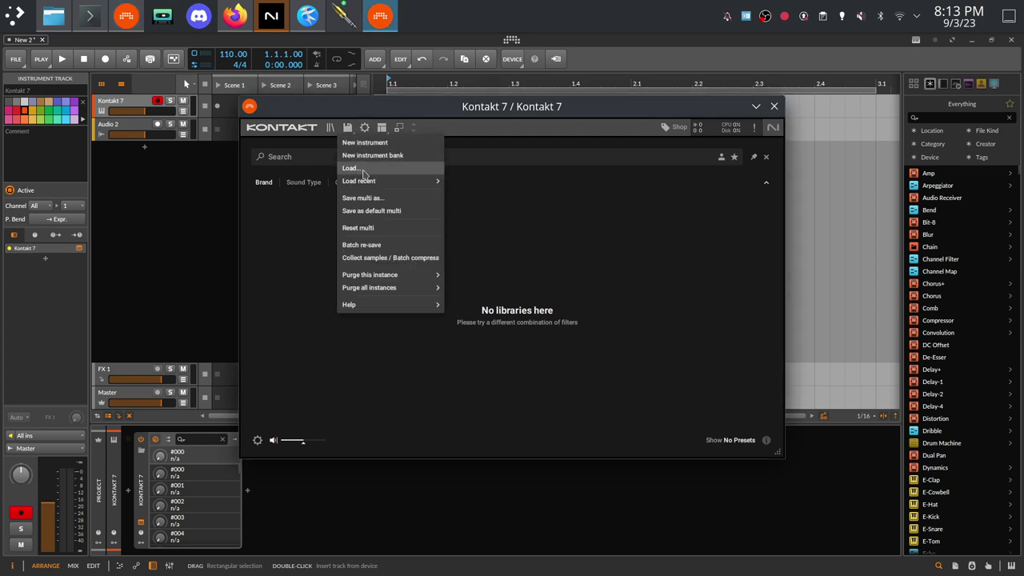
click(365, 168)
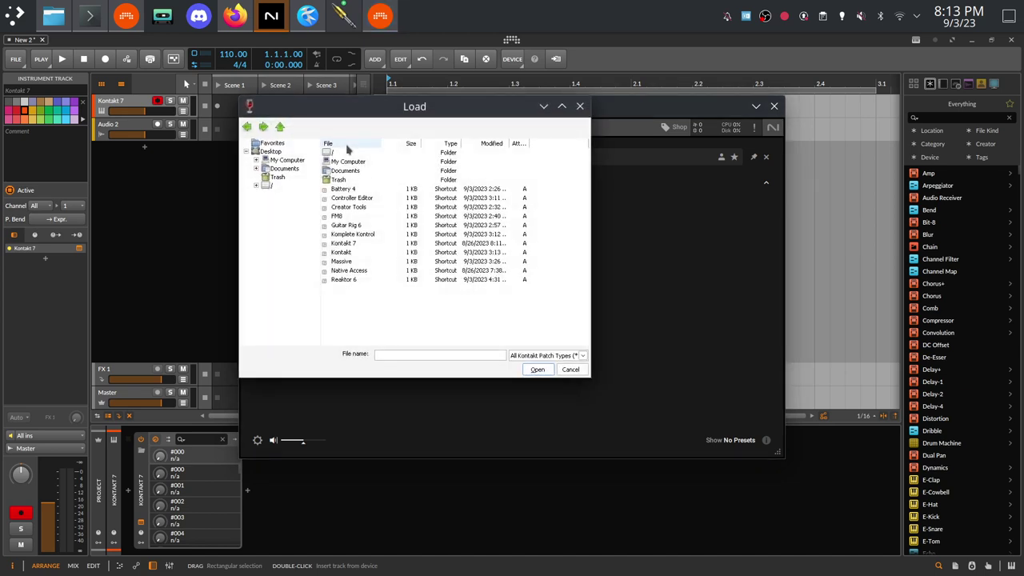
click(293, 163)
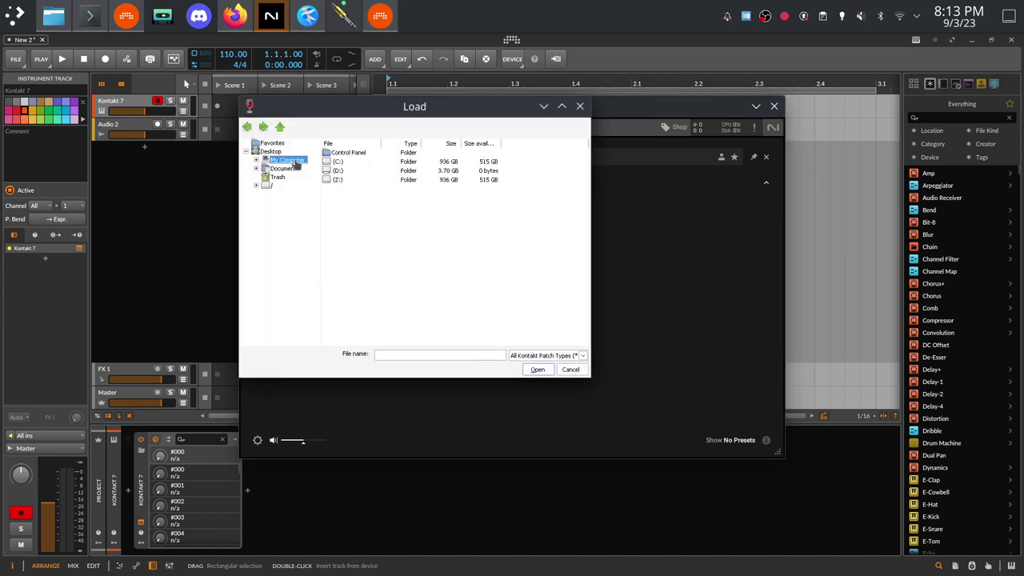
double_click(341, 164)
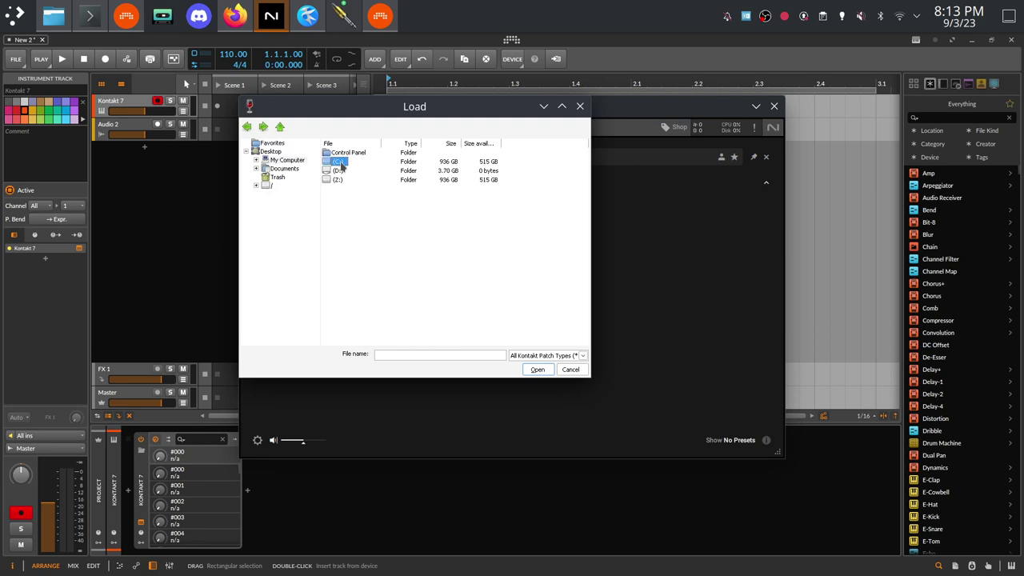
double_click(346, 182)
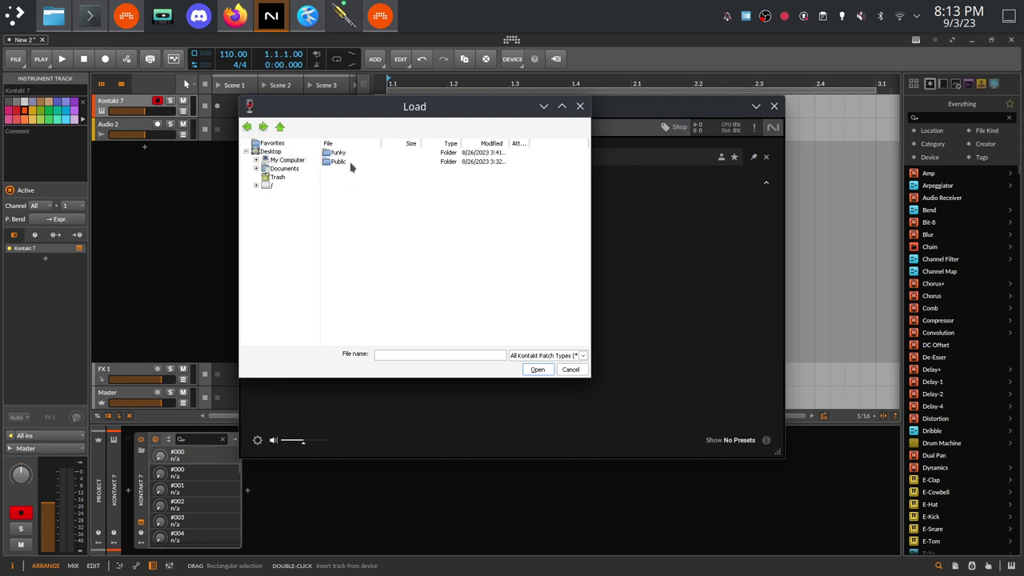
double_click(349, 163)
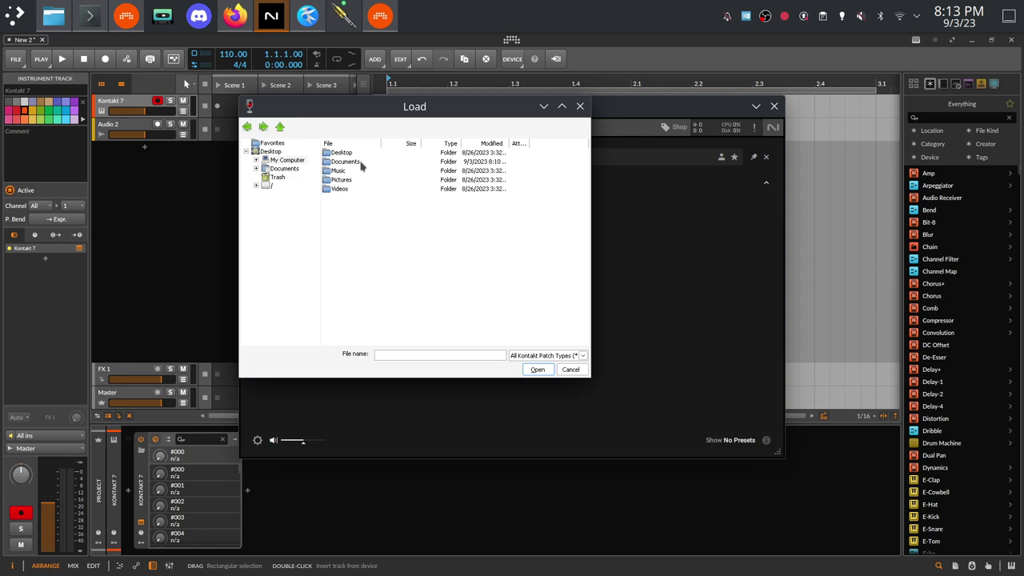
double_click(360, 164)
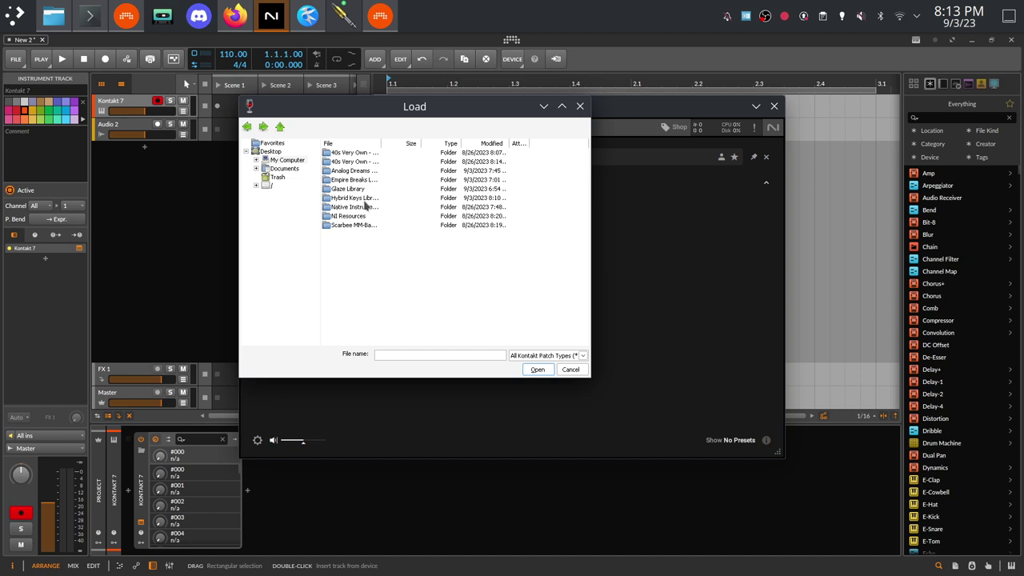
Open the Hybrid Keys Instruments folder and load Hybrid Keys 2.0.nki
double_click(365, 199)
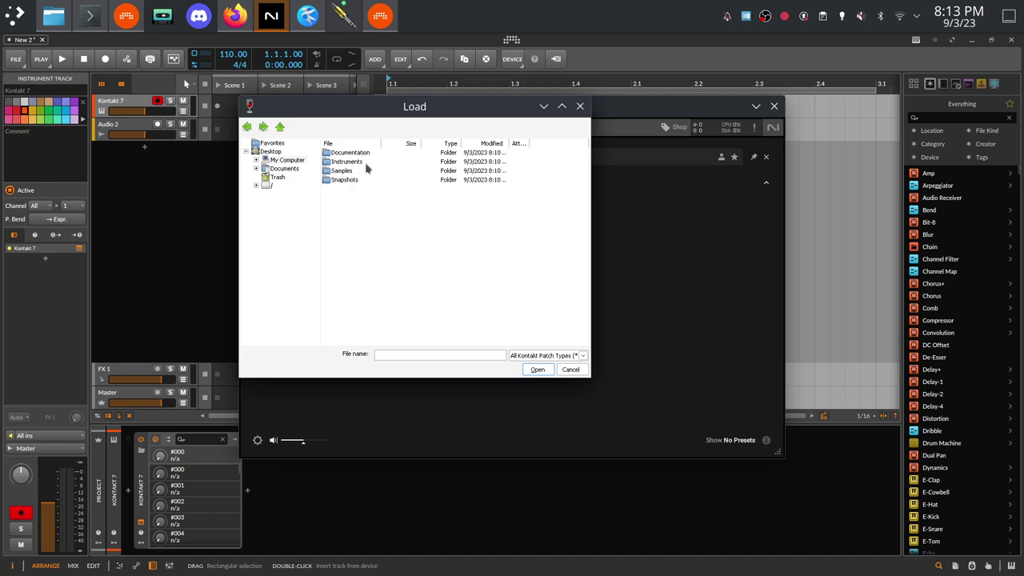
double_click(364, 163)
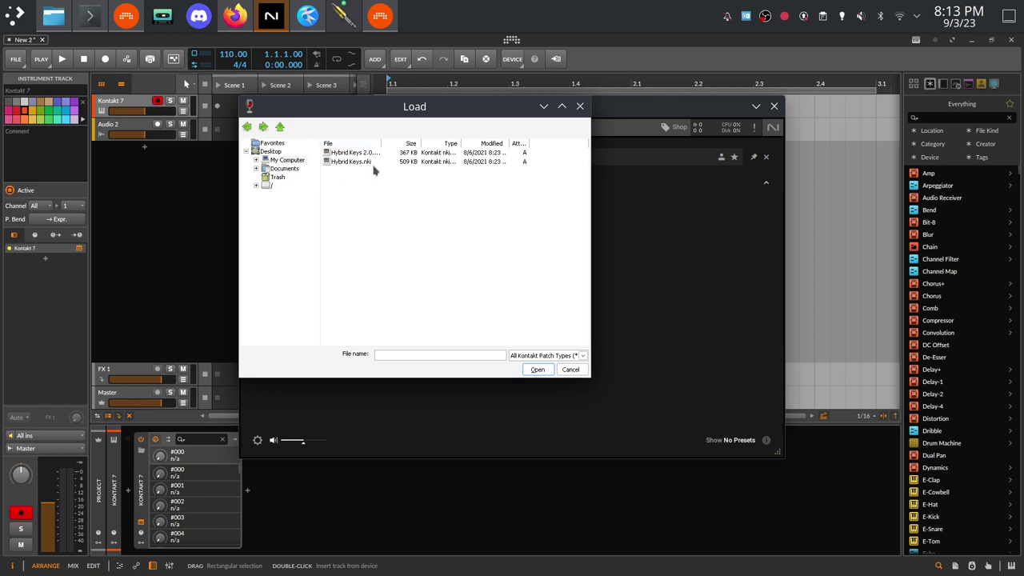
click(370, 163)
click(371, 153)
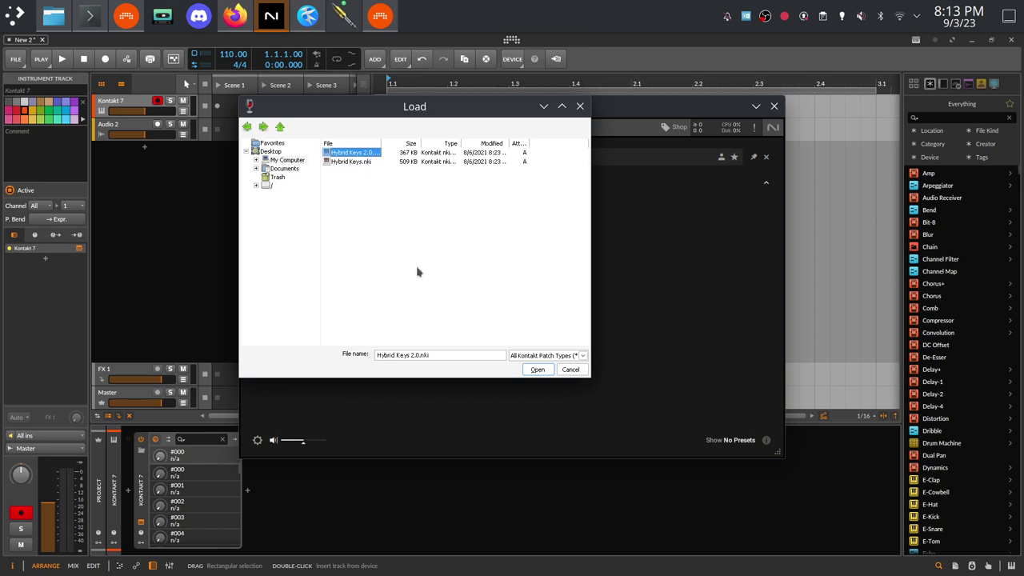
click(537, 370)
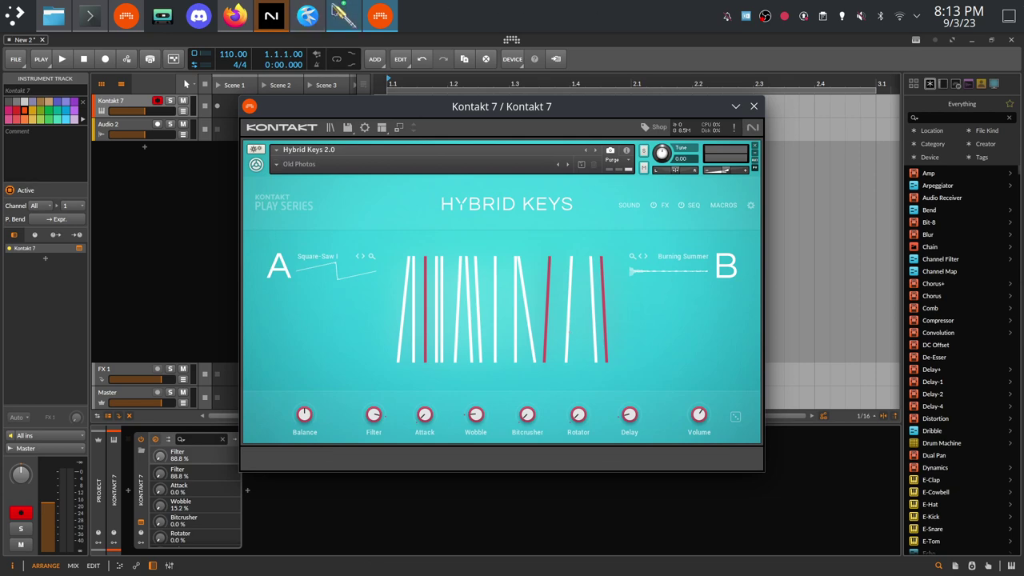
Route Bitwig's Speakers_L and Speakers_R to JACK Input Client in_1 and in_2 in QjackCtl's graph
click(344, 16)
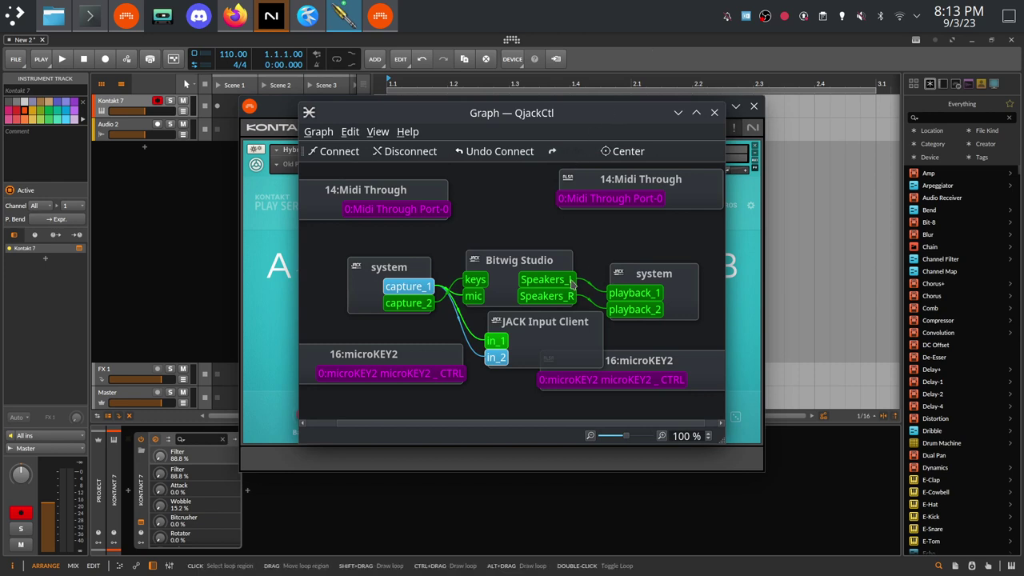
drag(571, 284, 497, 341)
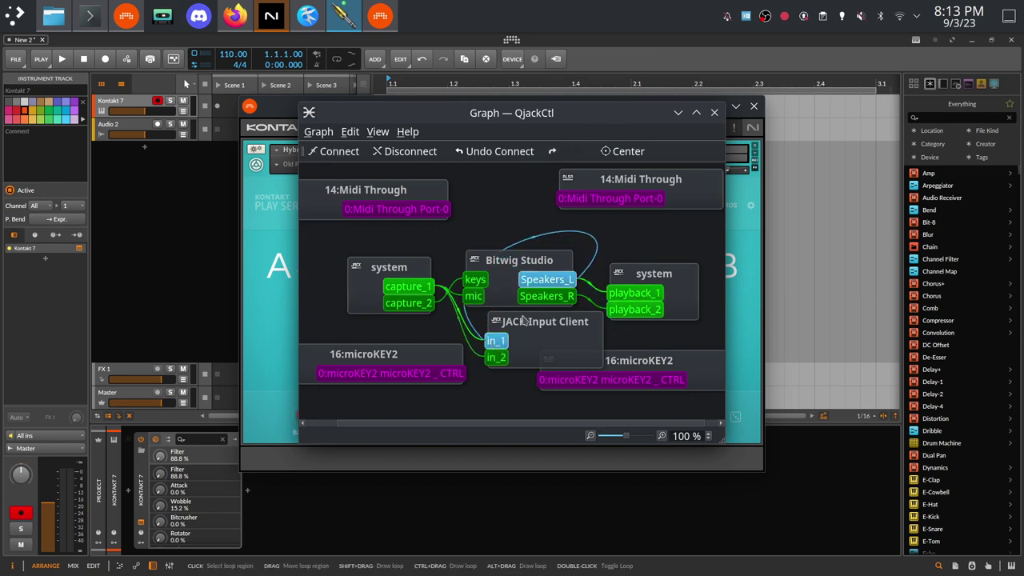
drag(561, 299, 497, 358)
click(264, 332)
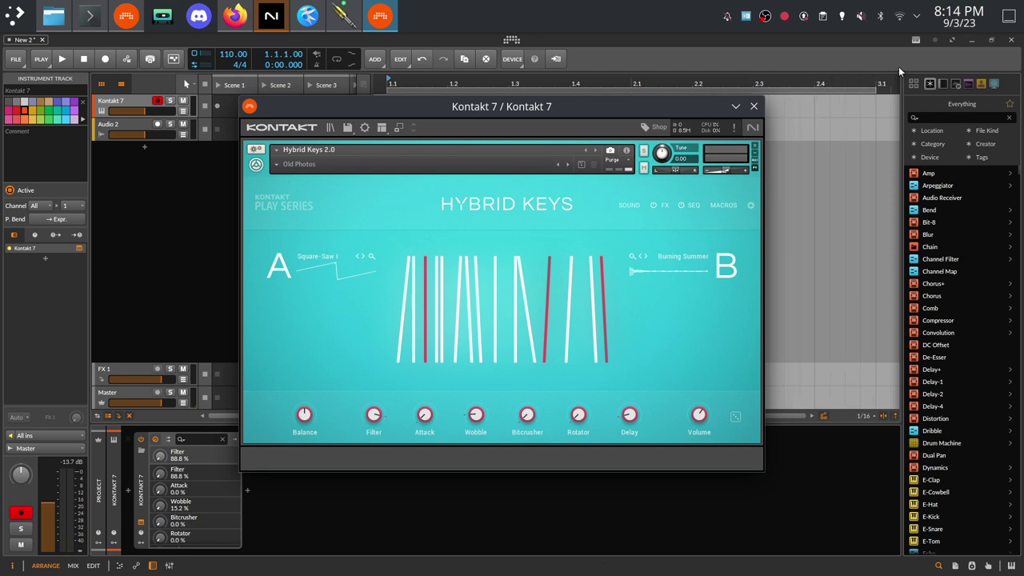
click(280, 20)
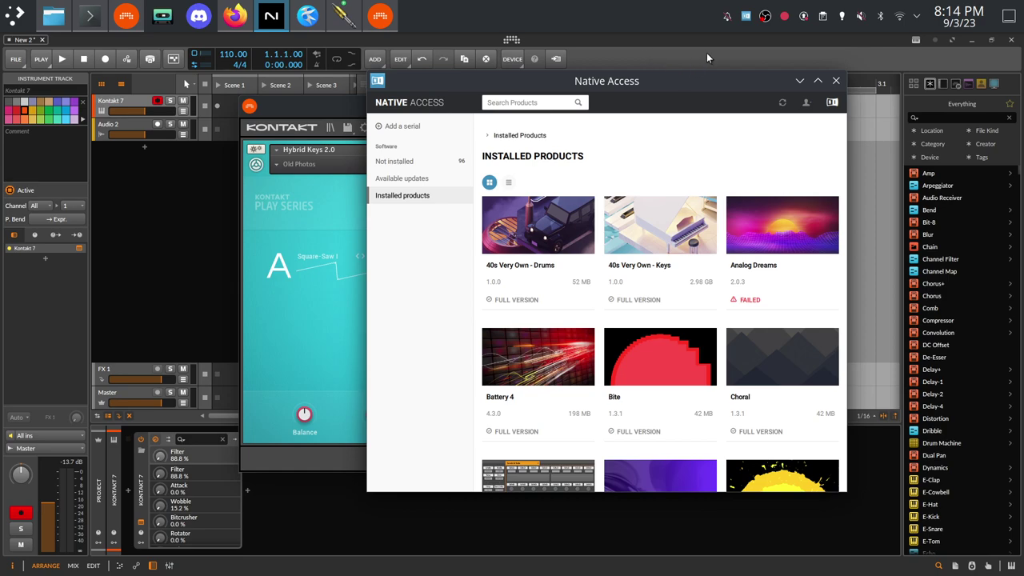
click(724, 39)
double_click(725, 38)
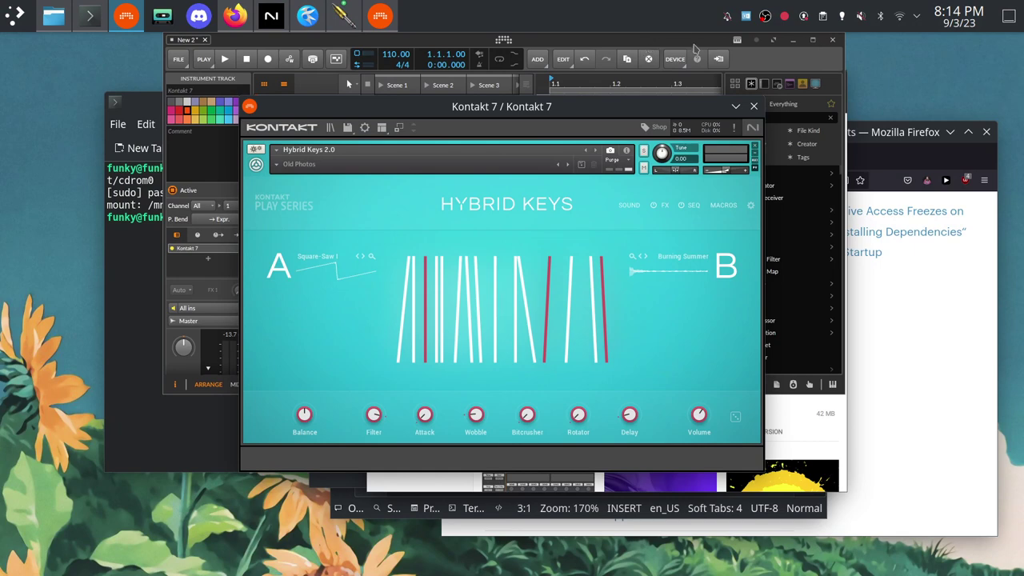
click(811, 40)
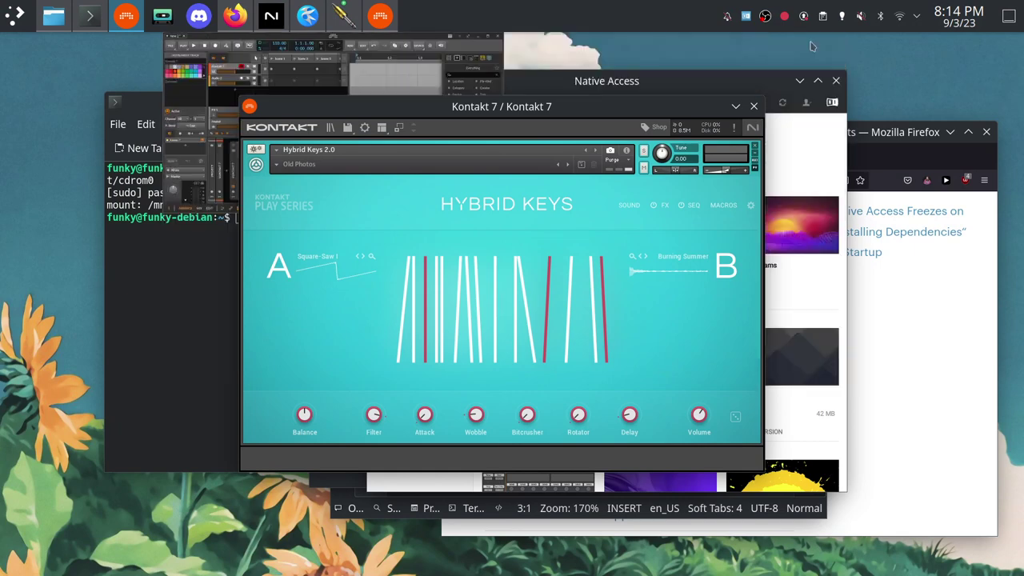
right_click(767, 16)
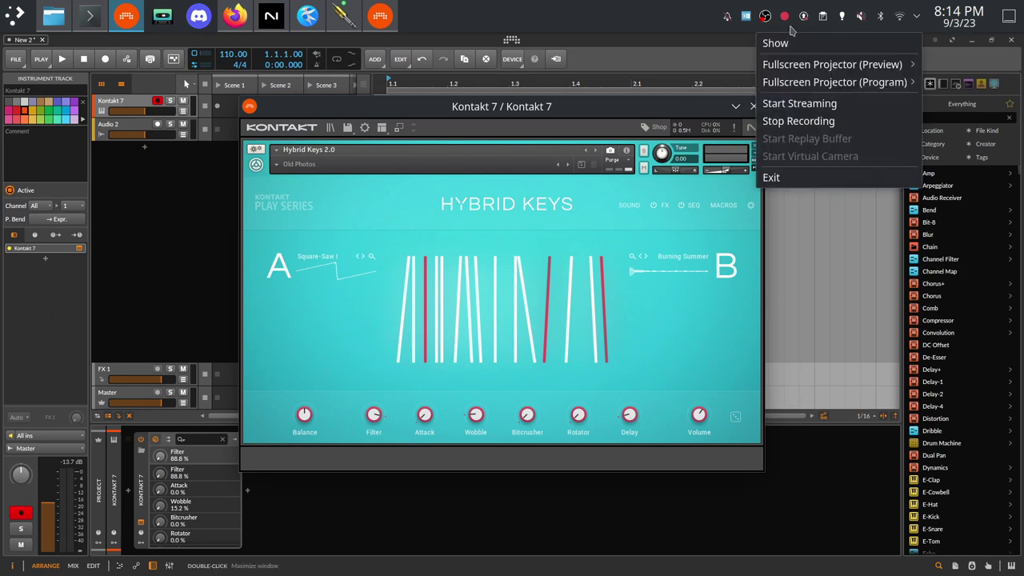